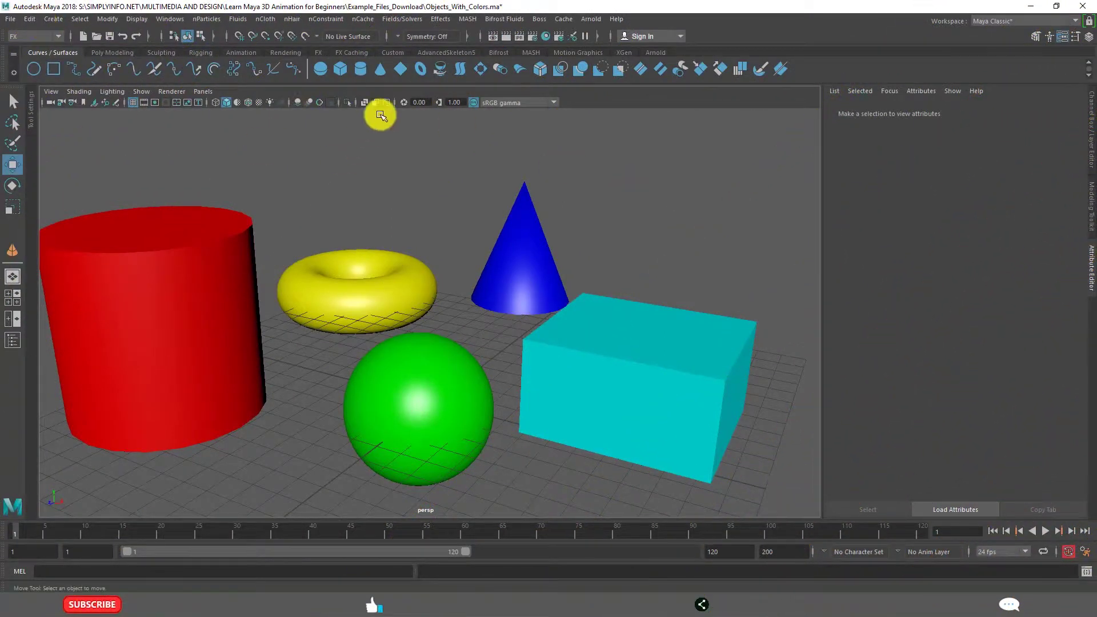
Drag the cyan cube to a new spot, leaving the other primitives in place
{"action": "left_click", "coordinate": [28, 20]}
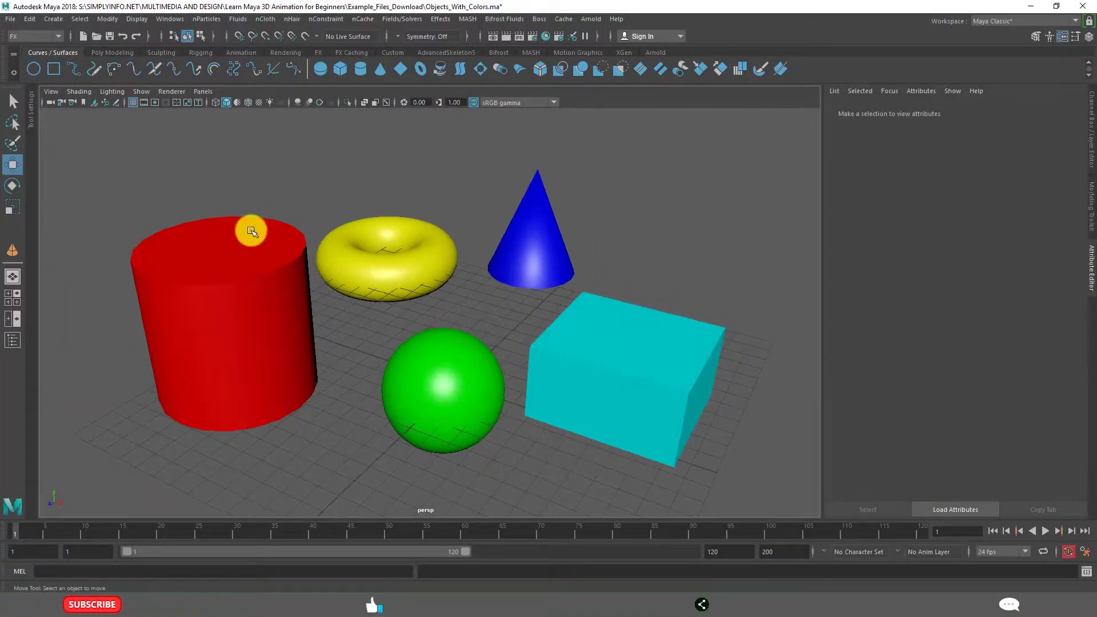
{"action": "left_click_drag", "start_coordinate": [182, 180], "coordinate": [607, 421]}
{"action": "left_click", "coordinate": [668, 257]}
{"action": "left_click_drag", "start_coordinate": [649, 340], "coordinate": [556, 338], "text": "alt"}
{"action": "left_click", "coordinate": [606, 345]}
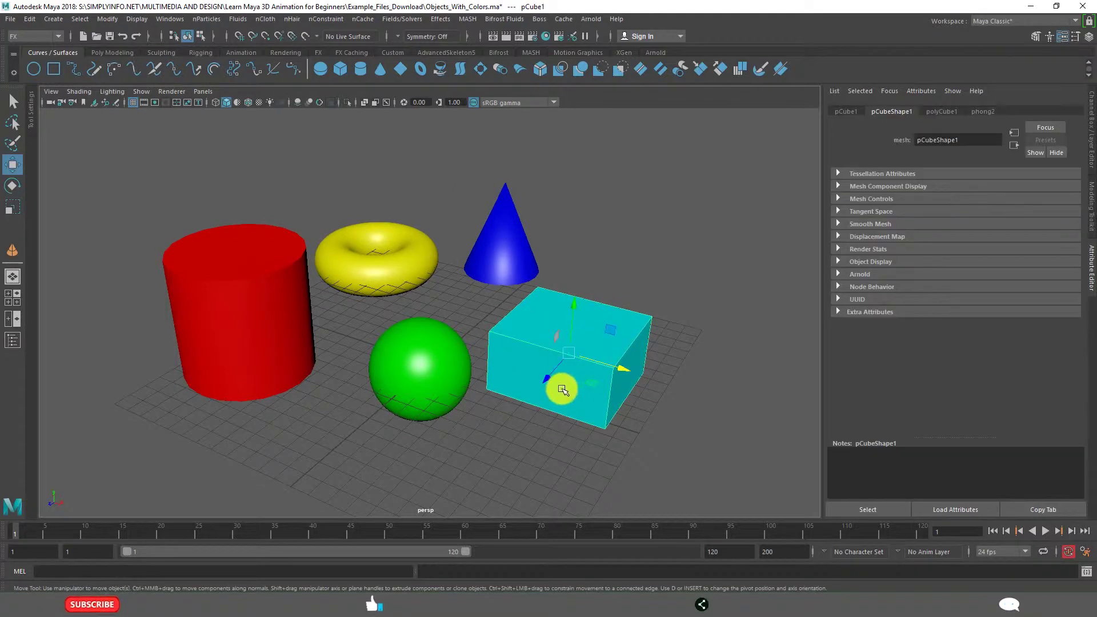
{"action": "middle_click_drag", "start_coordinate": [541, 383], "coordinate": [666, 306]}
{"action": "left_click", "coordinate": [623, 287]}
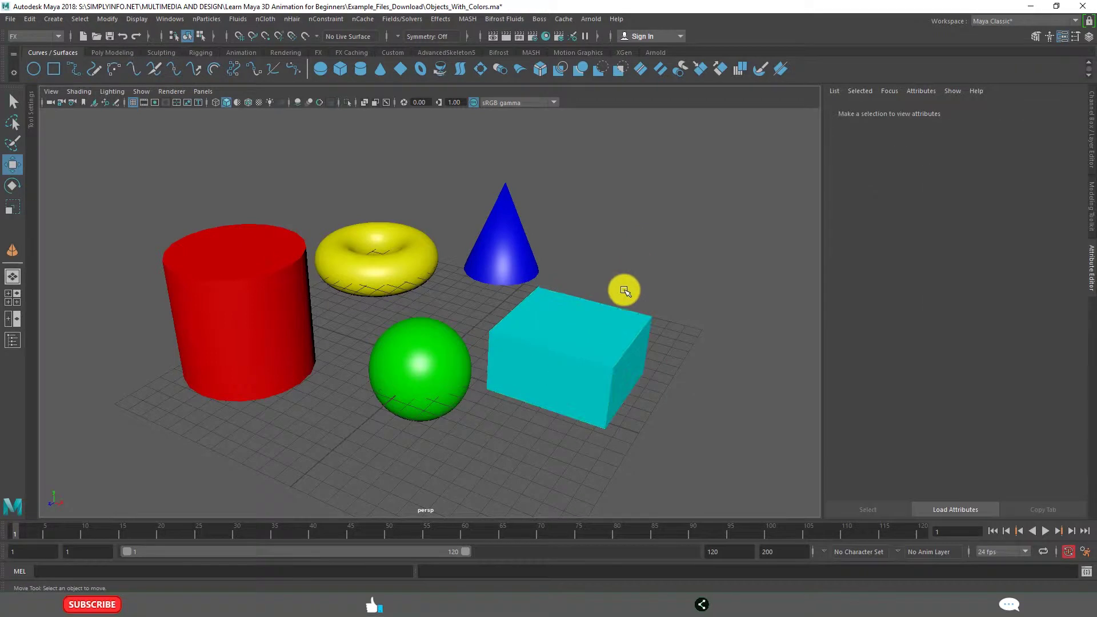
Slide the cyan cube back along its depth axis and deselect it
{"action": "left_click_drag", "start_coordinate": [622, 286], "coordinate": [529, 331], "text": "alt"}
{"action": "left_click", "coordinate": [576, 326]}
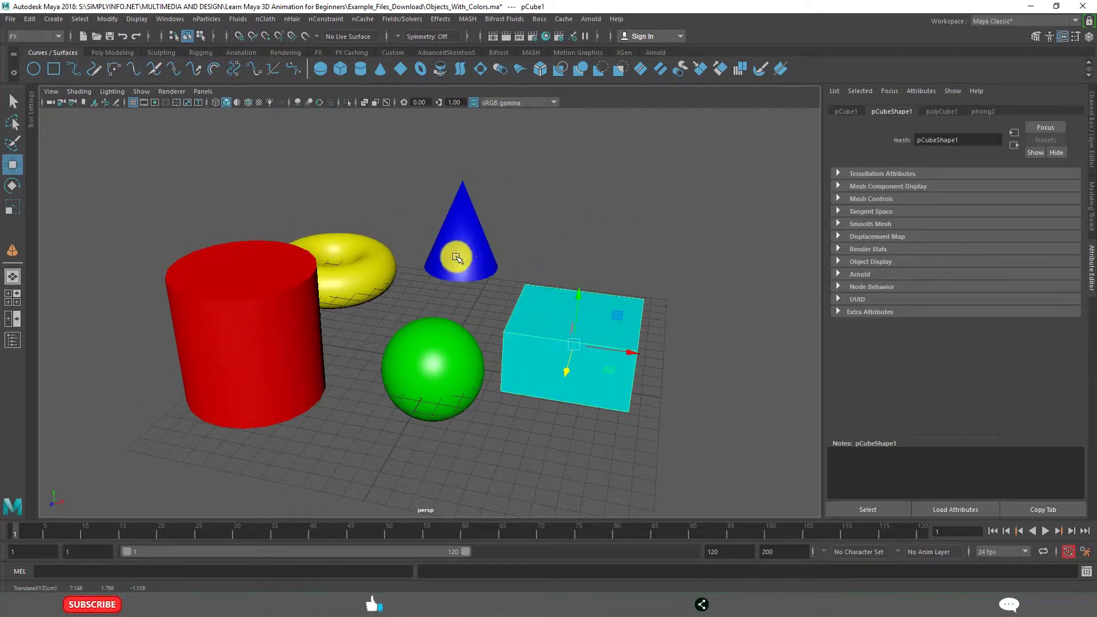
{"action": "left_click_drag", "start_coordinate": [602, 339], "coordinate": [536, 367], "text": "alt"}
{"action": "left_click", "coordinate": [608, 274]}
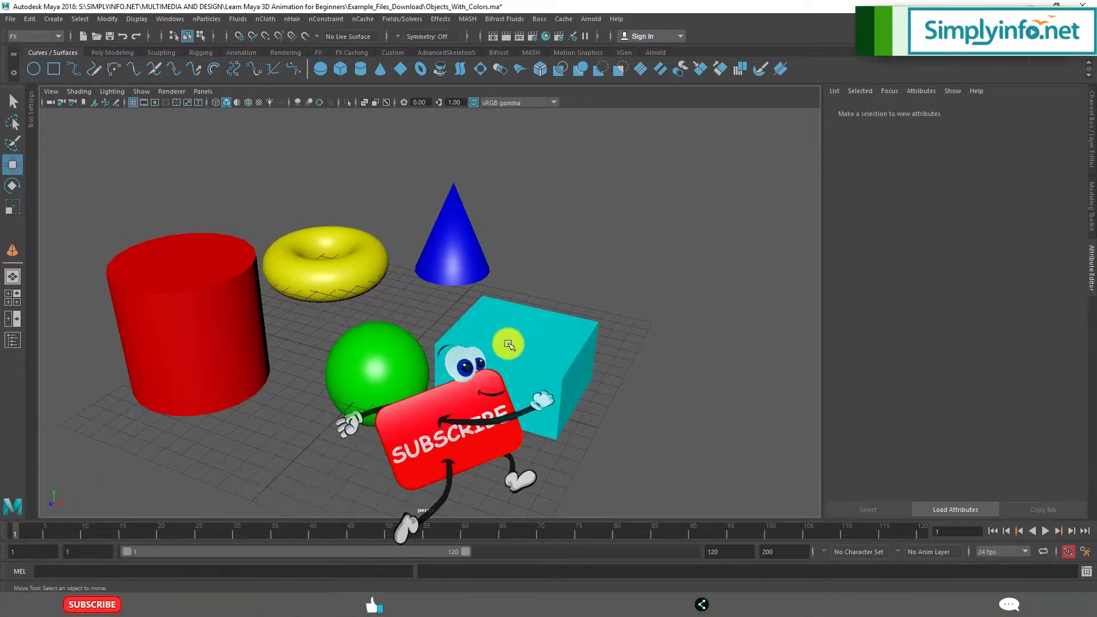
{"action": "left_click", "coordinate": [492, 388]}
{"action": "middle_click_drag", "start_coordinate": [494, 393], "coordinate": [617, 375]}
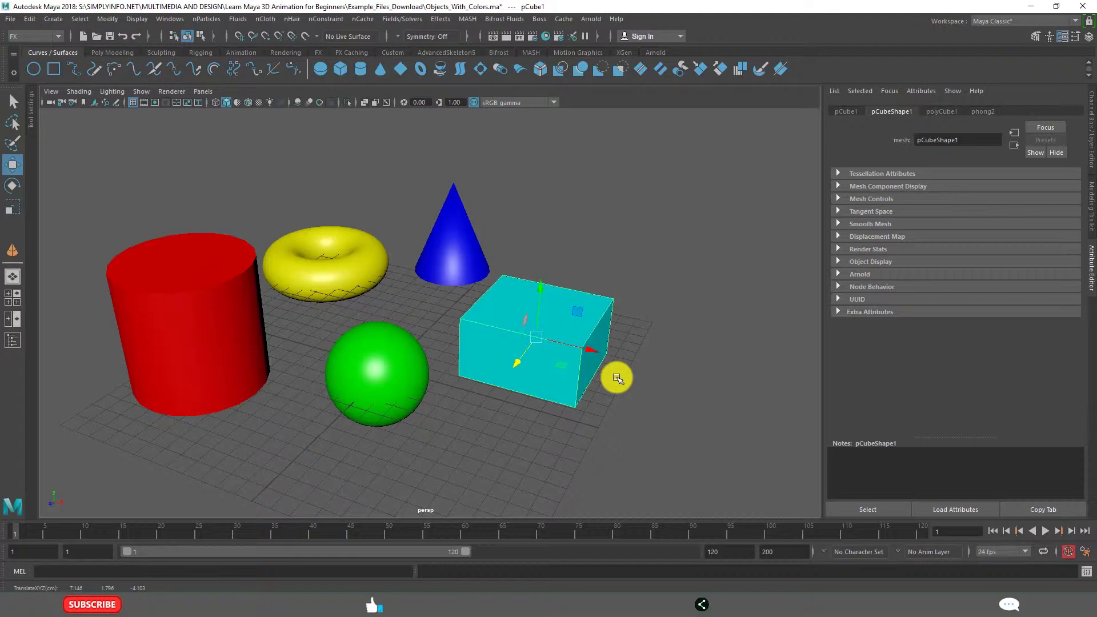
{"action": "left_click", "coordinate": [642, 426]}
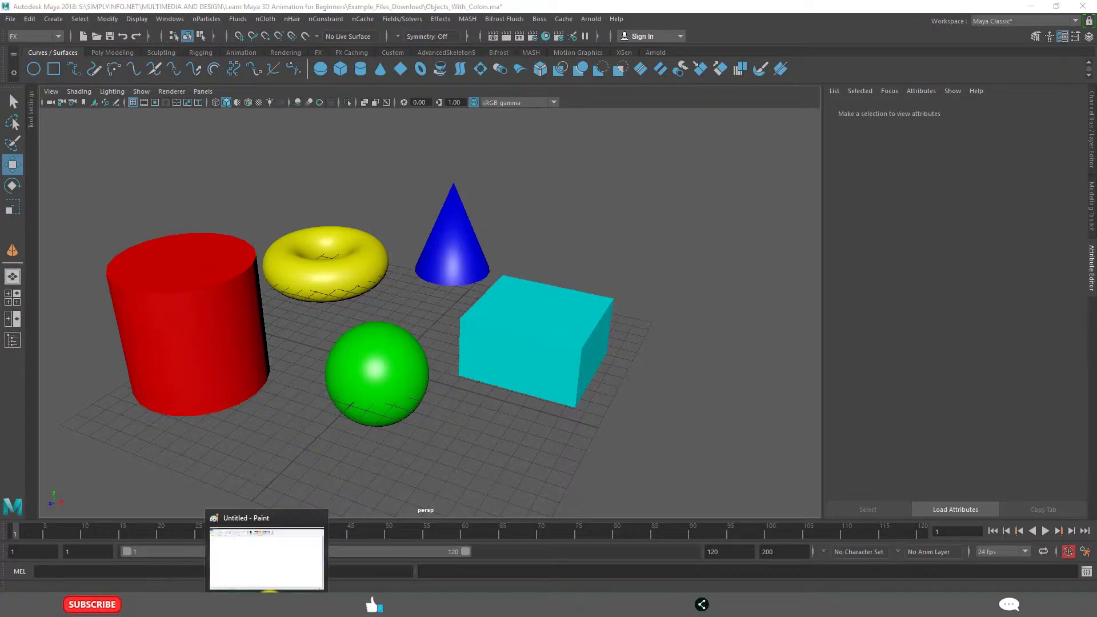
In Paint, brush-sketch a Parent circle with arrows branching to two Child circles
{"action": "left_click", "coordinate": [270, 592]}
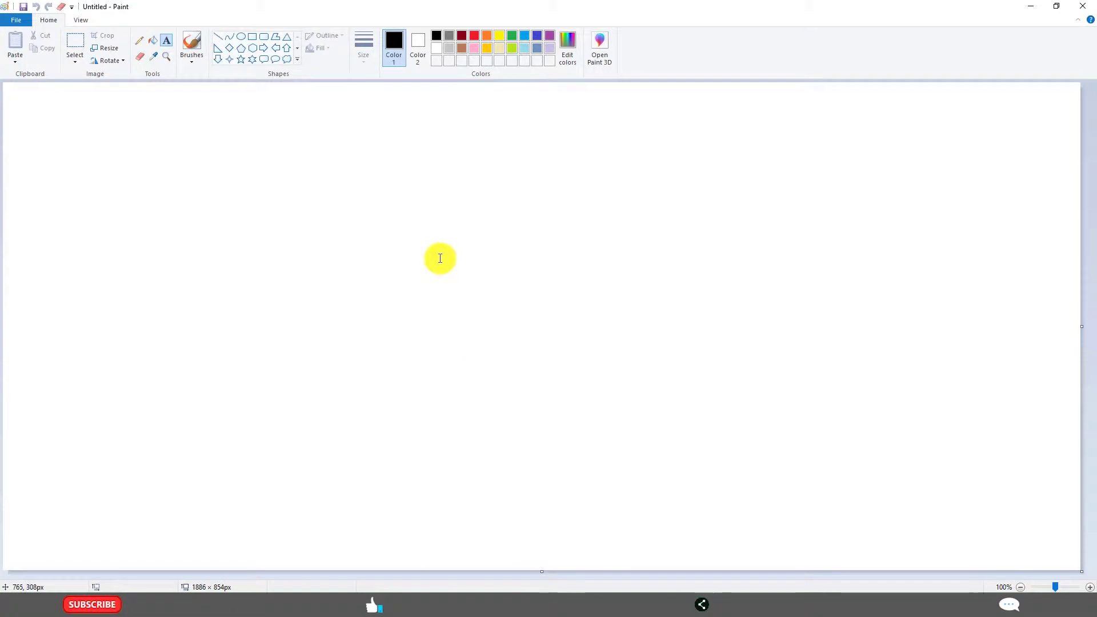
{"action": "left_click", "coordinate": [191, 44]}
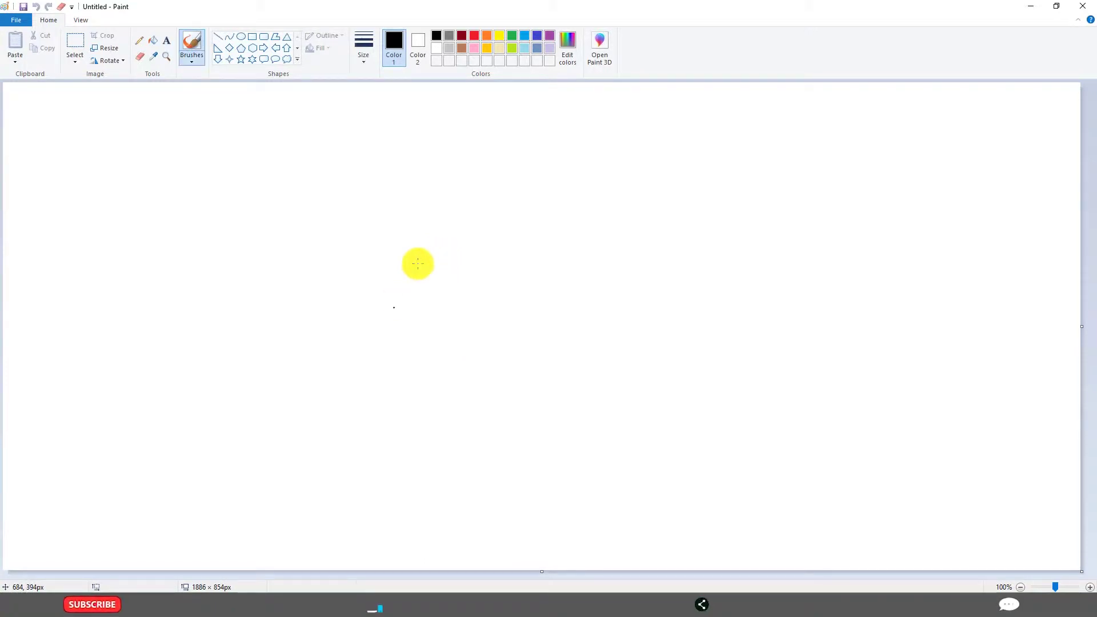
{"action": "mouse_move", "coordinate": [445, 190]}
{"action": "left_mouse_down"}
{"action": "mouse_move", "coordinate": [417, 239]}
{"action": "mouse_move", "coordinate": [489, 213]}
{"action": "mouse_move", "coordinate": [410, 167]}
{"action": "mouse_move", "coordinate": [425, 184]}
{"action": "mouse_move", "coordinate": [478, 153]}
{"action": "left_mouse_up"}
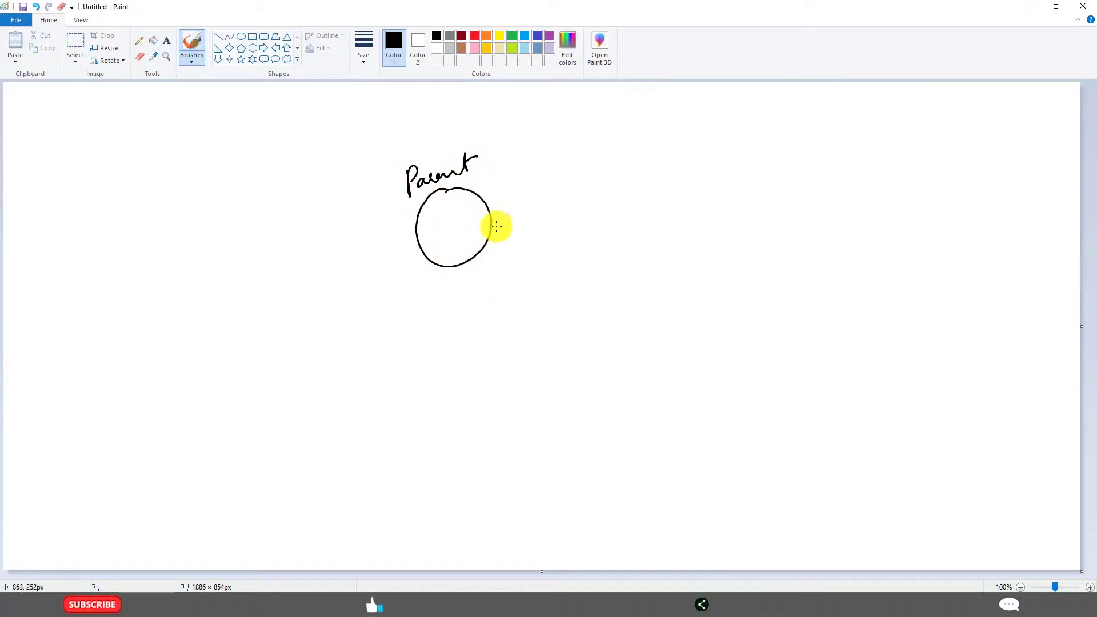
{"action": "left_click_drag", "start_coordinate": [443, 270], "coordinate": [437, 364]}
{"action": "left_click_drag", "start_coordinate": [461, 305], "coordinate": [457, 319]}
{"action": "mouse_move", "coordinate": [400, 309]}
{"action": "left_mouse_down"}
{"action": "mouse_move", "coordinate": [387, 337]}
{"action": "mouse_move", "coordinate": [409, 319]}
{"action": "left_mouse_up"}
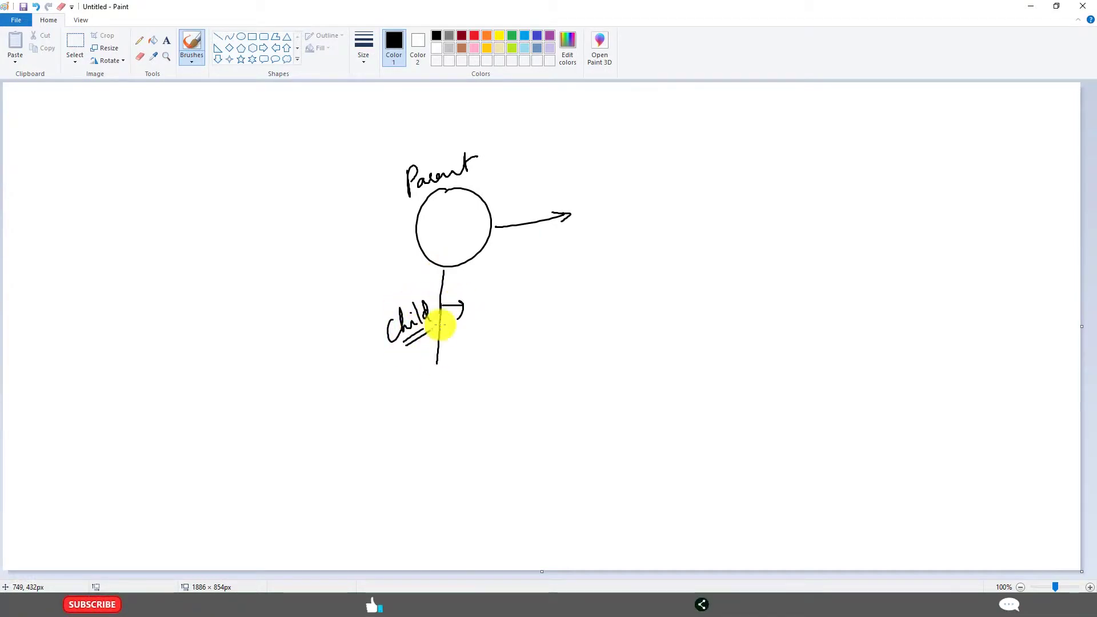
{"action": "mouse_move", "coordinate": [478, 286]}
{"action": "left_mouse_down"}
{"action": "mouse_move", "coordinate": [469, 321]}
{"action": "mouse_move", "coordinate": [478, 346]}
{"action": "left_mouse_up"}
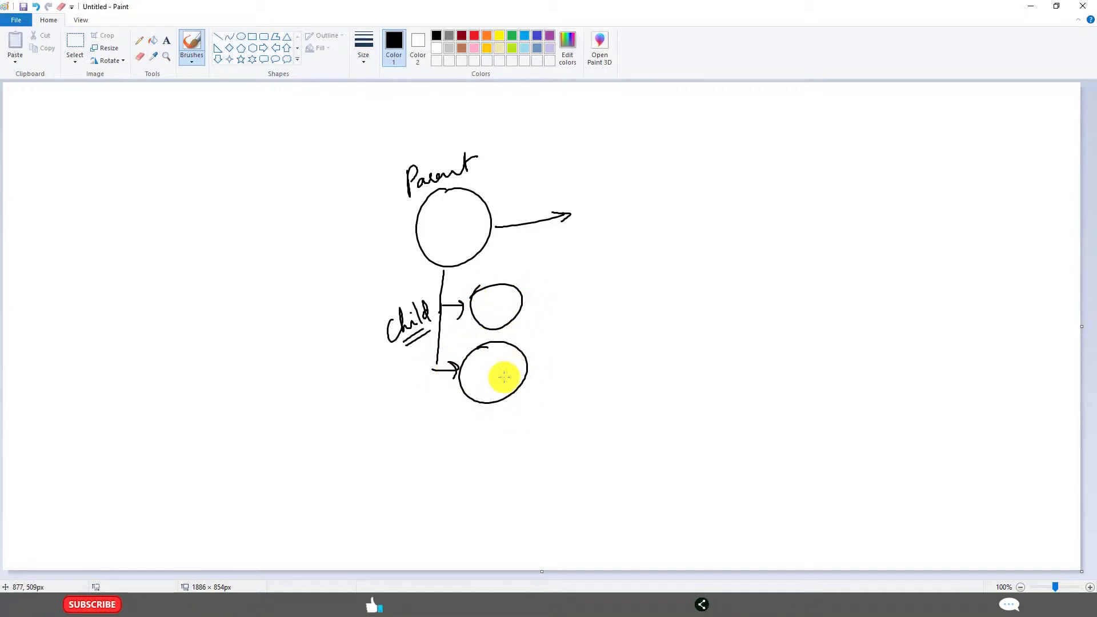
{"action": "left_click_drag", "start_coordinate": [558, 213], "coordinate": [575, 219]}
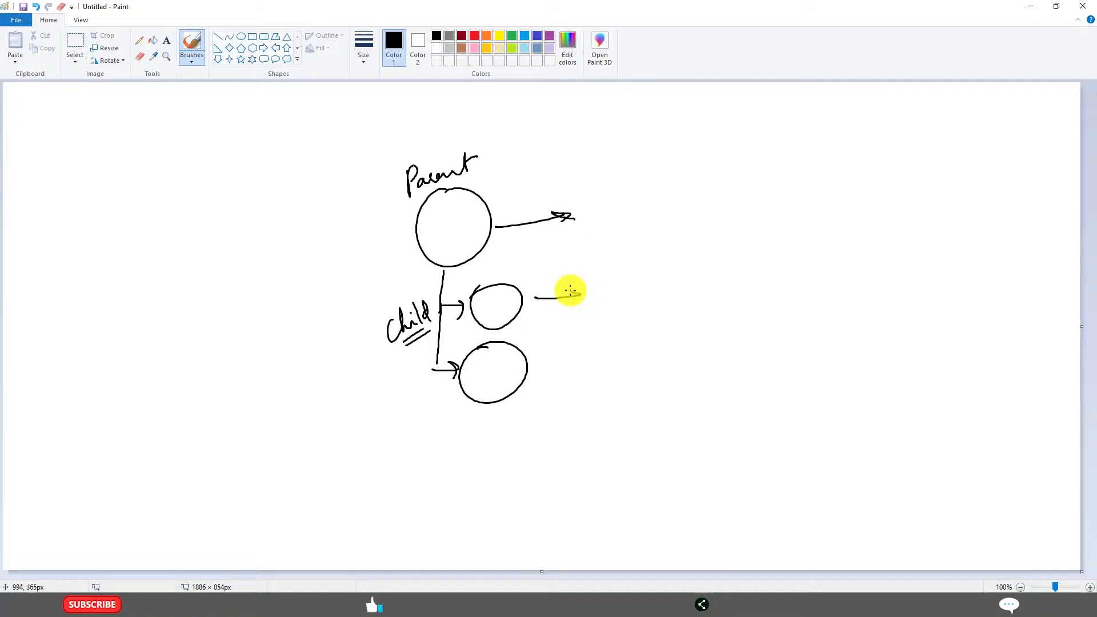
{"action": "left_click_drag", "start_coordinate": [571, 291], "coordinate": [573, 301]}
{"action": "mouse_move", "coordinate": [542, 365]}
{"action": "left_mouse_down"}
{"action": "mouse_move", "coordinate": [570, 357]}
{"action": "mouse_move", "coordinate": [575, 375]}
{"action": "left_mouse_up"}
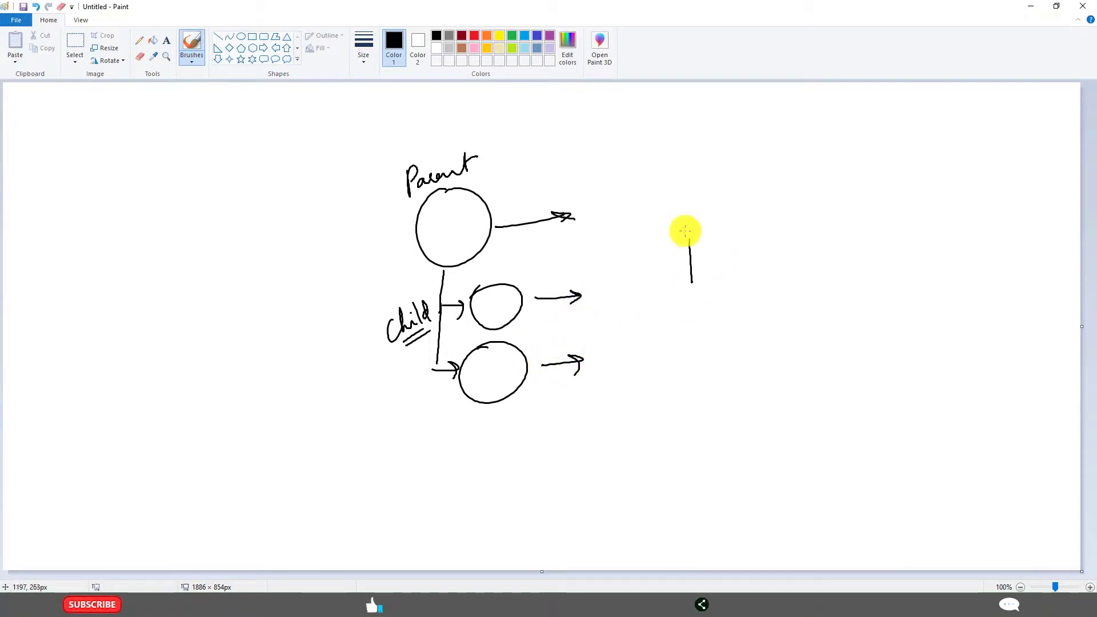
Draw a P-labelled cart box with two C-labelled wheels and a double-headed arrow
{"action": "mouse_move", "coordinate": [685, 232]}
{"action": "left_mouse_down"}
{"action": "mouse_move", "coordinate": [815, 226]}
{"action": "mouse_move", "coordinate": [778, 292]}
{"action": "mouse_move", "coordinate": [693, 297]}
{"action": "mouse_move", "coordinate": [710, 315]}
{"action": "mouse_move", "coordinate": [718, 287]}
{"action": "left_mouse_up"}
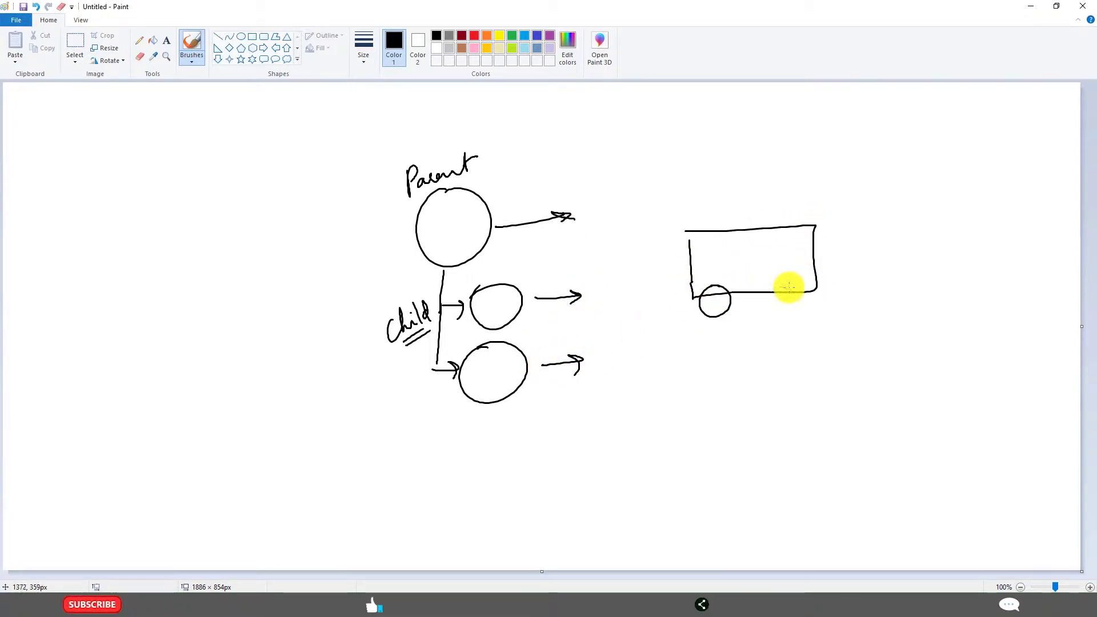
{"action": "mouse_move", "coordinate": [787, 285]}
{"action": "left_mouse_down"}
{"action": "mouse_move", "coordinate": [768, 310]}
{"action": "mouse_move", "coordinate": [780, 287]}
{"action": "mouse_move", "coordinate": [714, 303]}
{"action": "mouse_move", "coordinate": [784, 316]}
{"action": "left_mouse_up"}
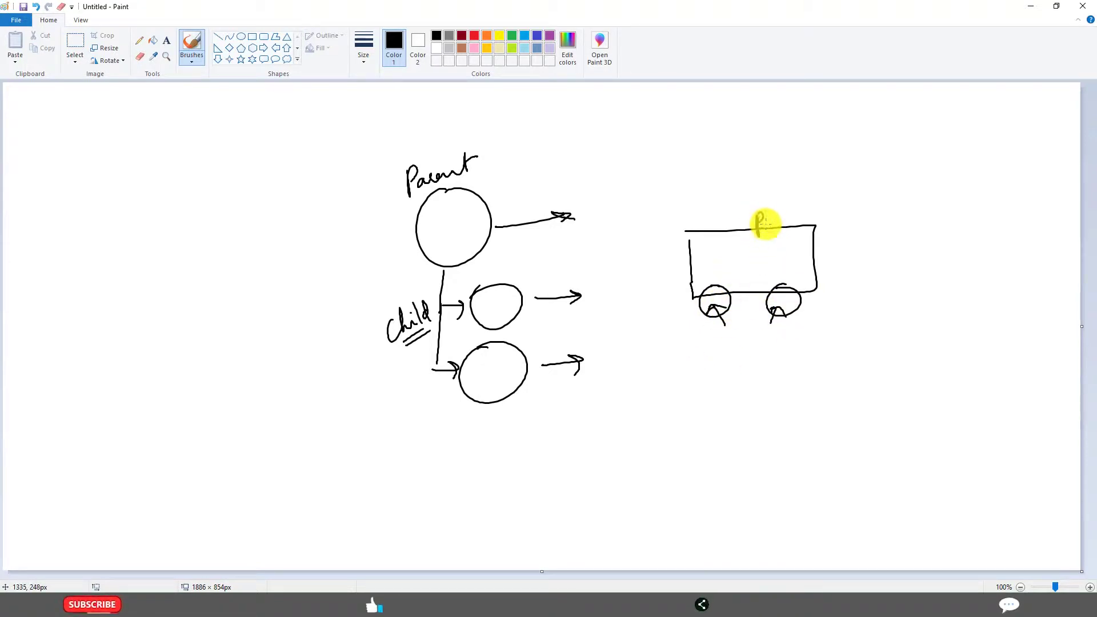
{"action": "left_click_drag", "start_coordinate": [716, 343], "coordinate": [729, 334]}
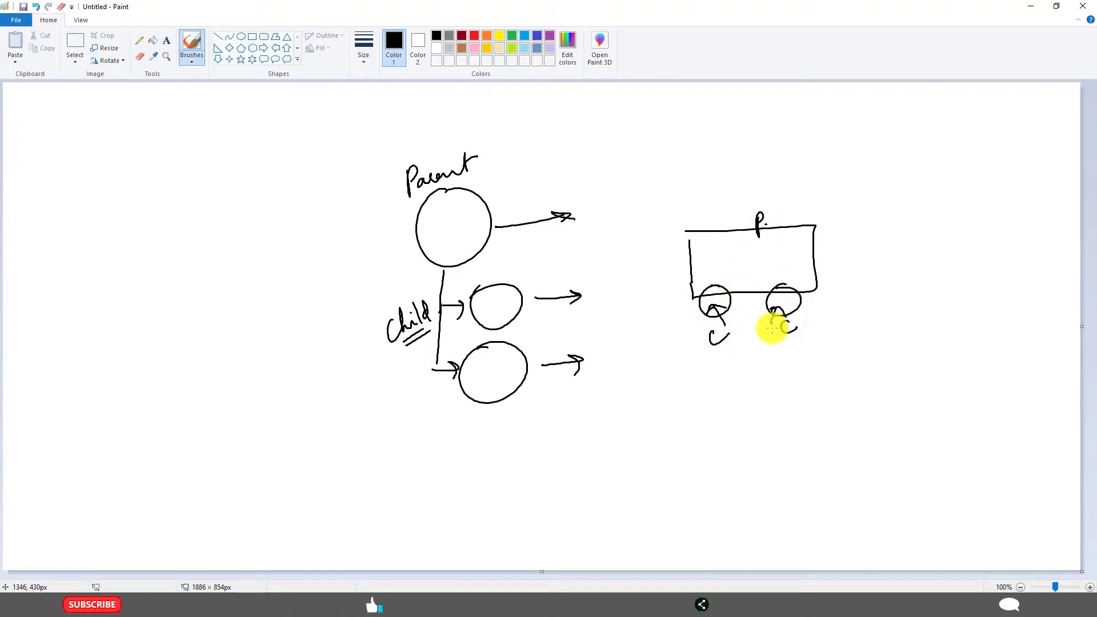
{"action": "left_click_drag", "start_coordinate": [818, 253], "coordinate": [850, 247]}
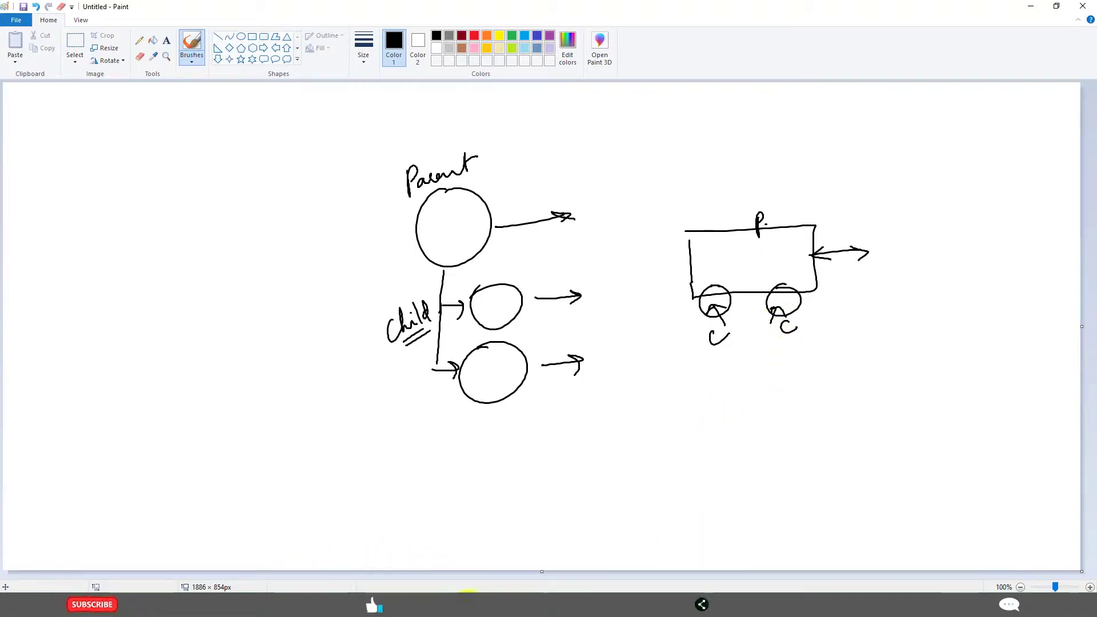
Back in Maya, select the cone and open the Outliner from the Windows menu
{"action": "left_click", "coordinate": [520, 563]}
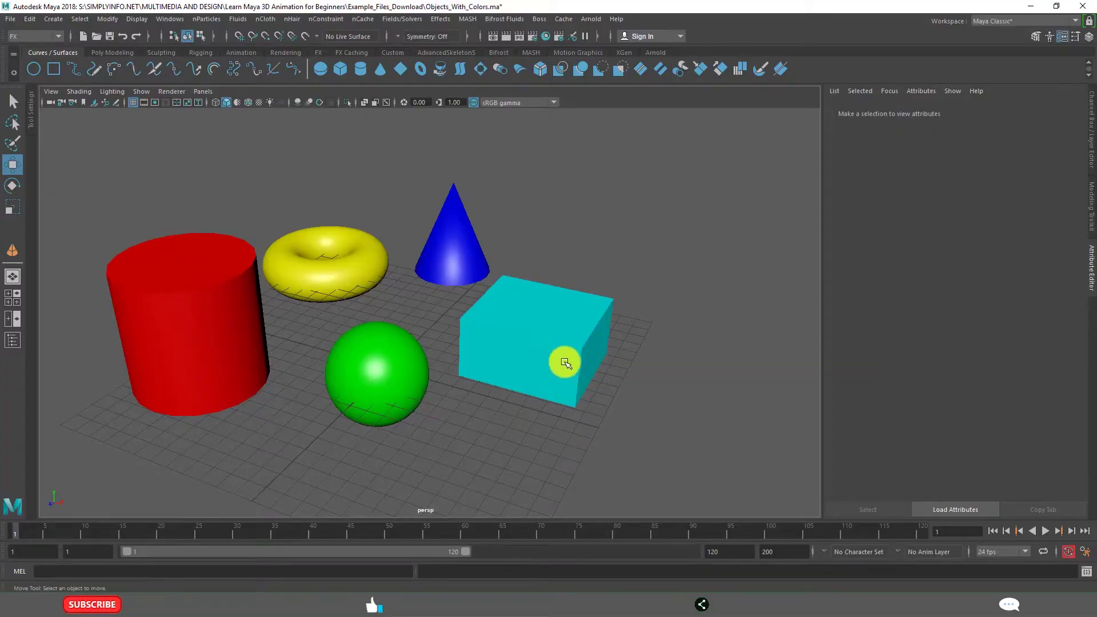
{"action": "left_click", "coordinate": [471, 241]}
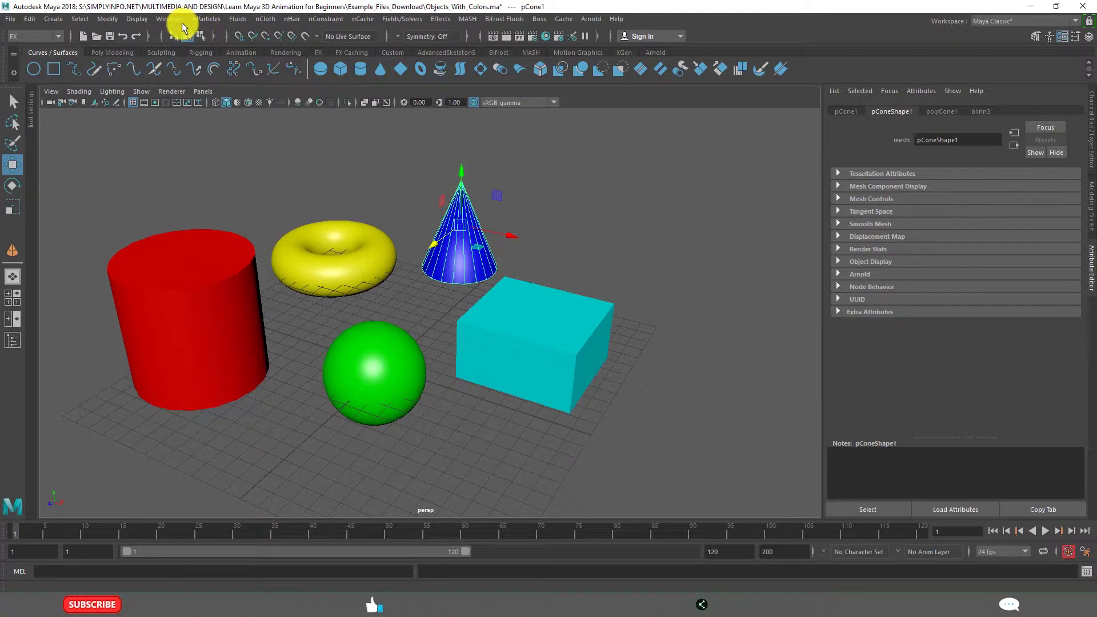
{"action": "left_click", "coordinate": [177, 23]}
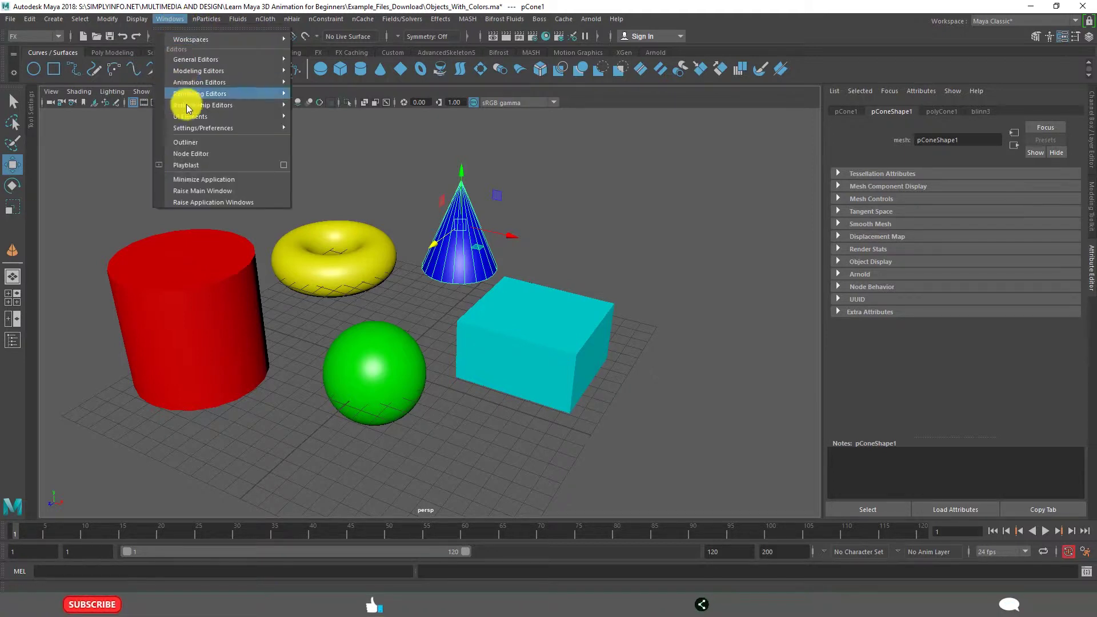
{"action": "left_click", "coordinate": [191, 146]}
Select pCone1 and pCube1 in turn in the Outliner, ending on pCone1
{"action": "left_click", "coordinate": [688, 290]}
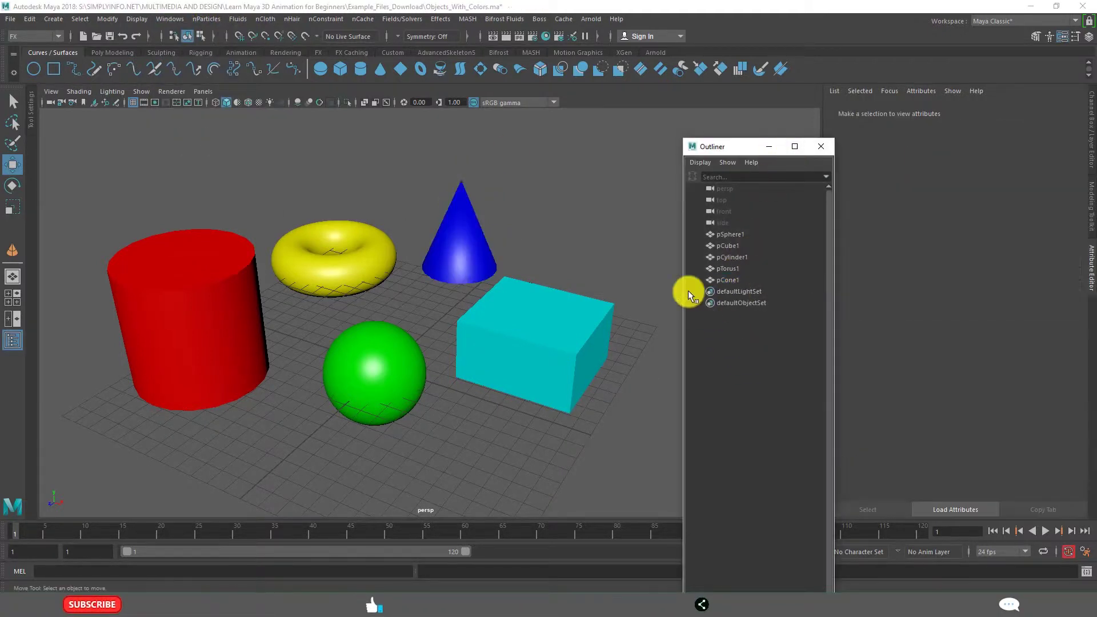
{"action": "left_click", "coordinate": [461, 241]}
{"action": "left_click", "coordinate": [729, 247]}
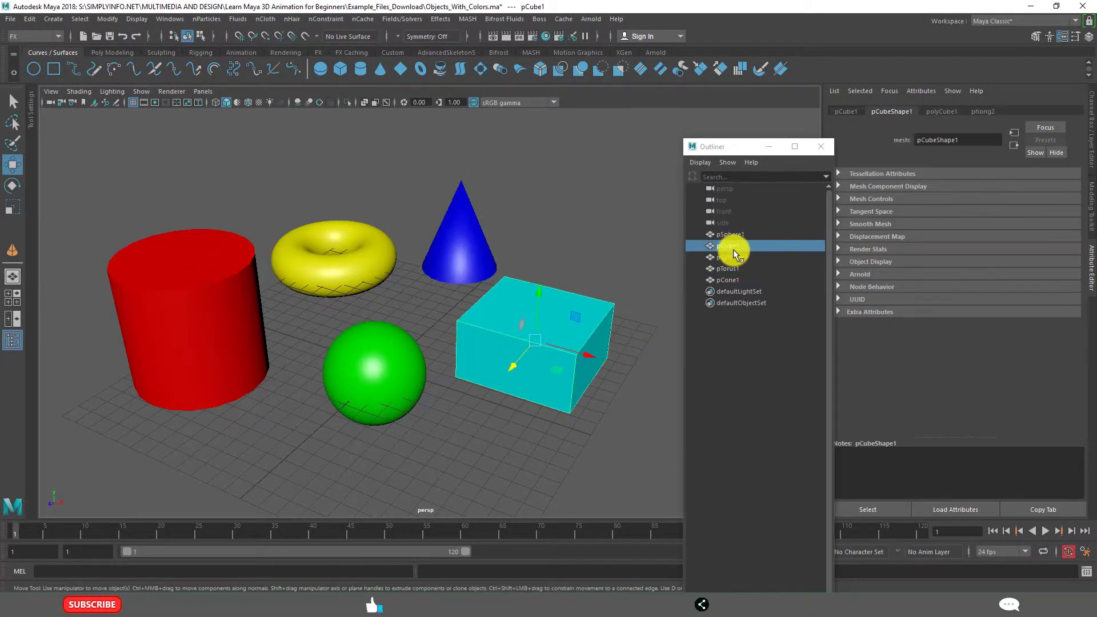
{"action": "left_click", "coordinate": [728, 280]}
{"action": "left_click", "coordinate": [730, 245]}
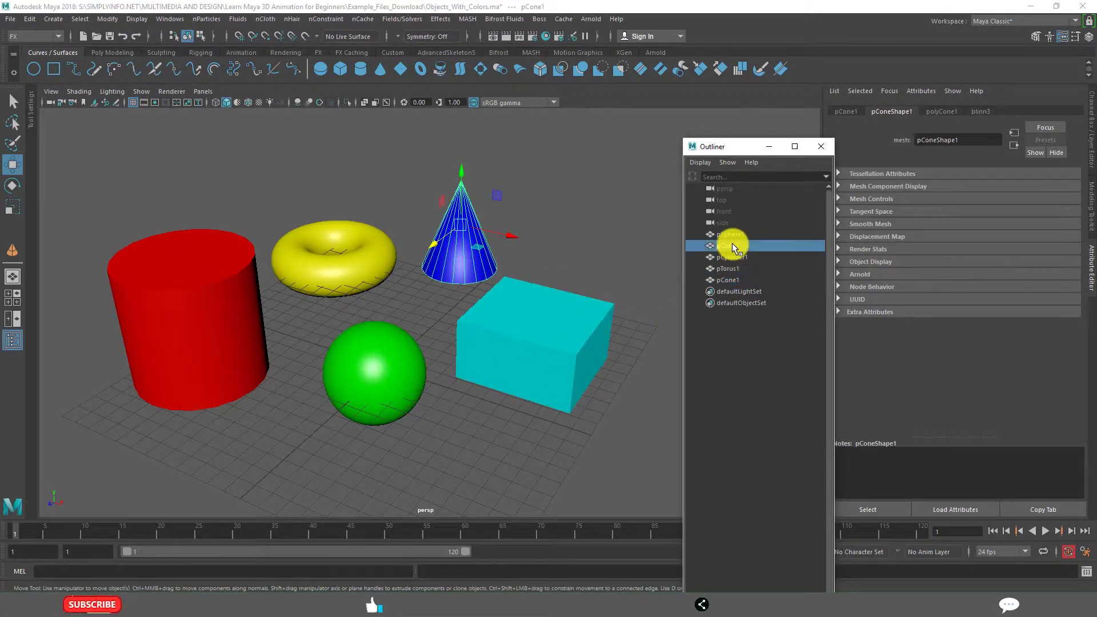
{"action": "left_click", "coordinate": [730, 280]}
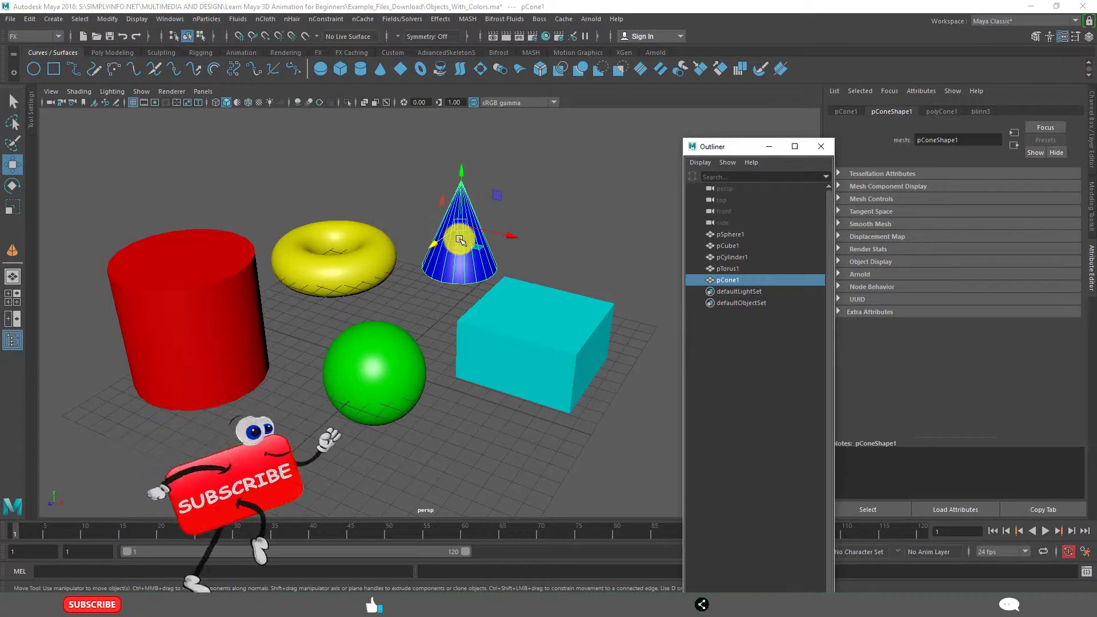
Add the cube to the cone selection and apply Edit > Parent to make pCone1 its child
{"action": "left_click", "coordinate": [526, 324]}
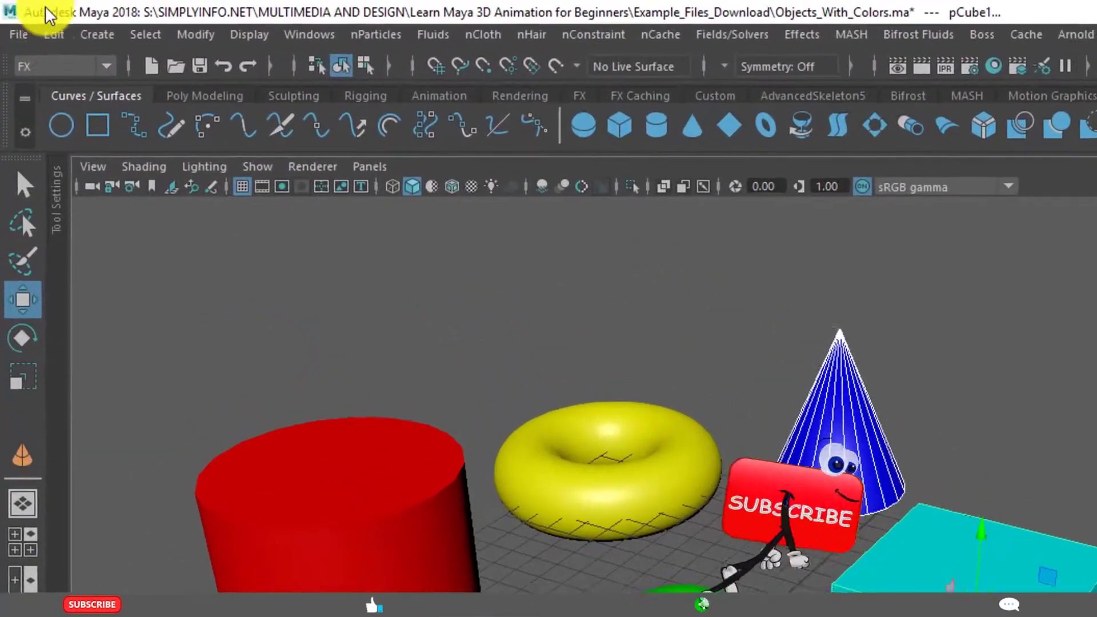
{"action": "left_click", "coordinate": [55, 36]}
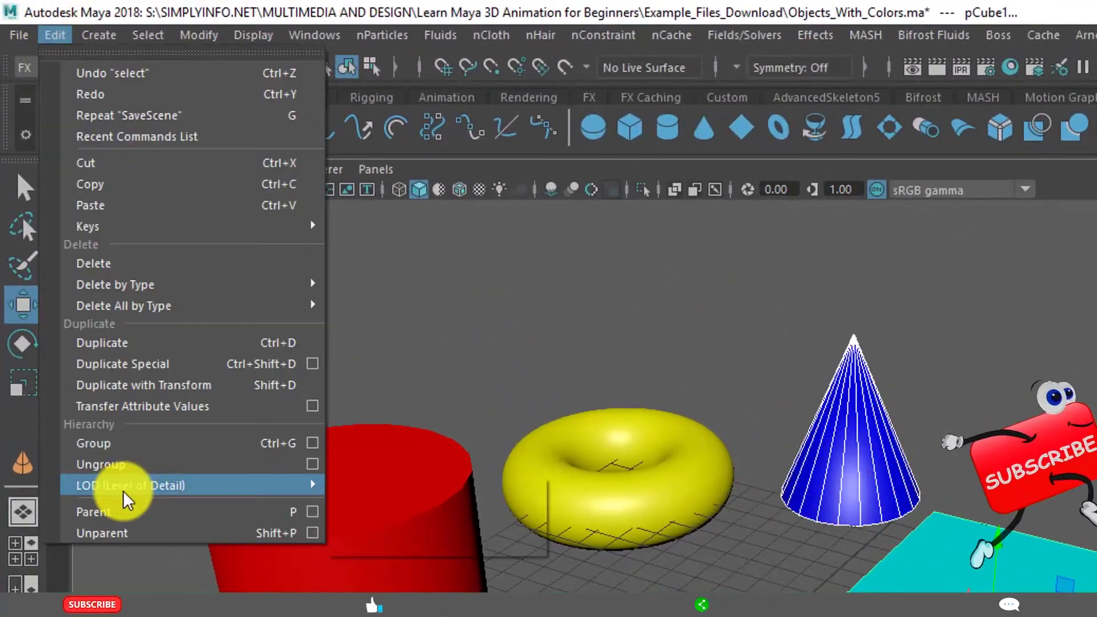
{"action": "left_click", "coordinate": [106, 517]}
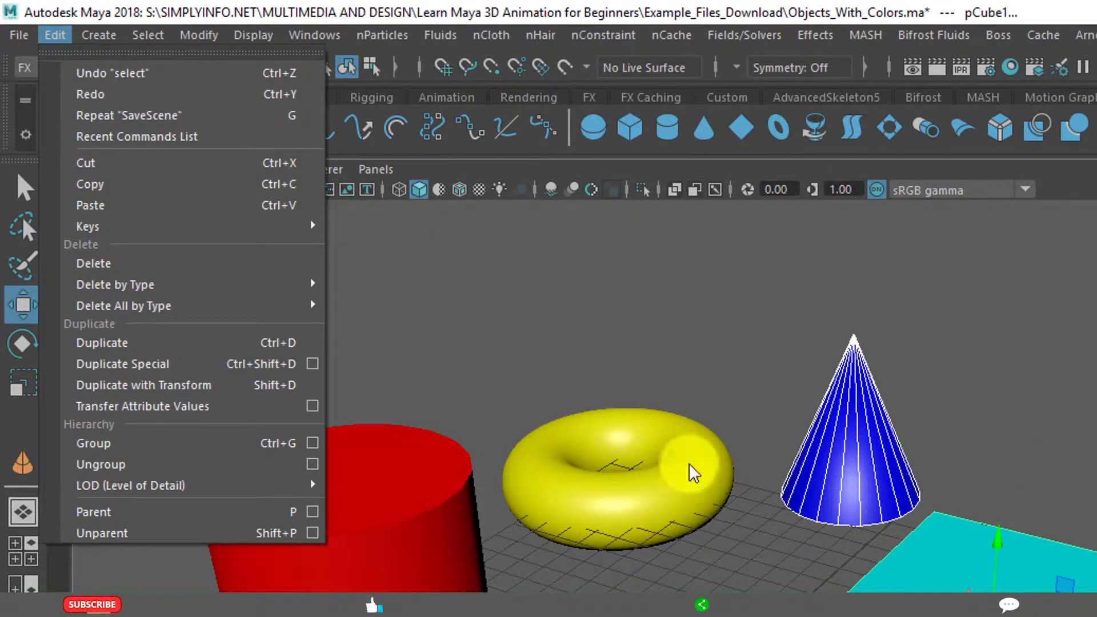
{"action": "left_click", "coordinate": [128, 514]}
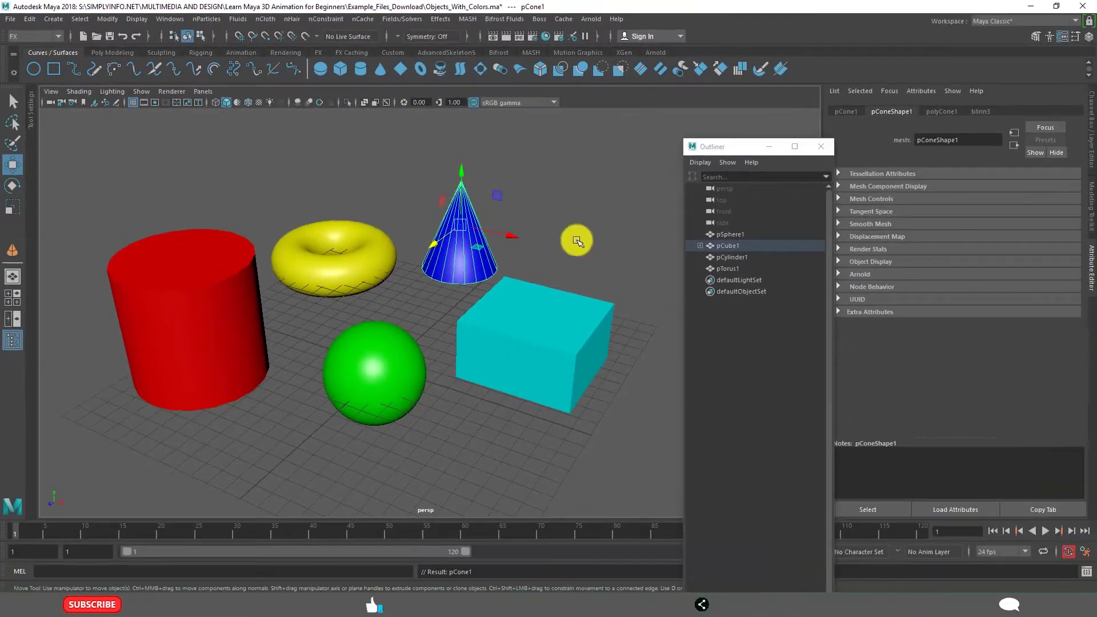
Expand pCube1 in the Outliner to confirm pCone1 is nested under it, then reselect the cube
{"action": "left_click", "coordinate": [587, 329]}
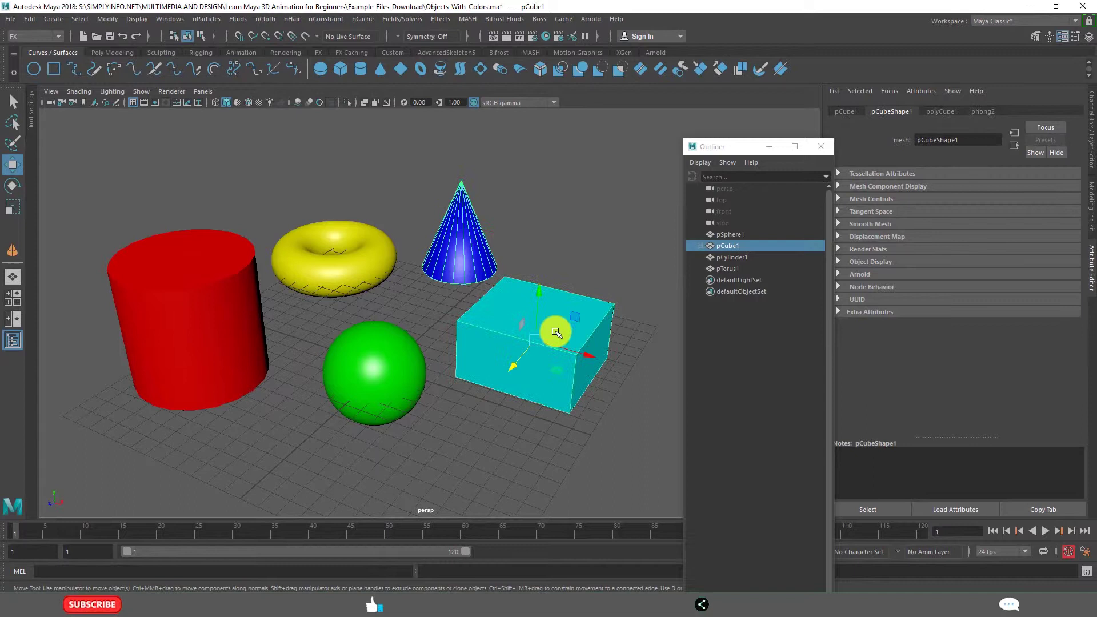
{"action": "left_click", "coordinate": [701, 246]}
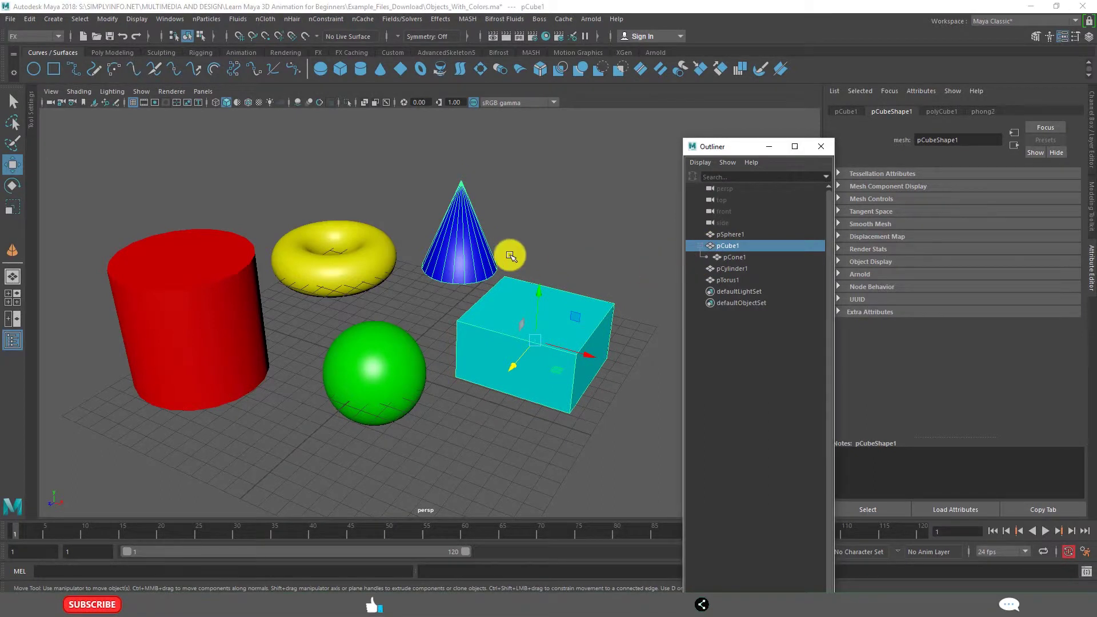
{"action": "left_click", "coordinate": [467, 245]}
{"action": "left_click", "coordinate": [452, 234]}
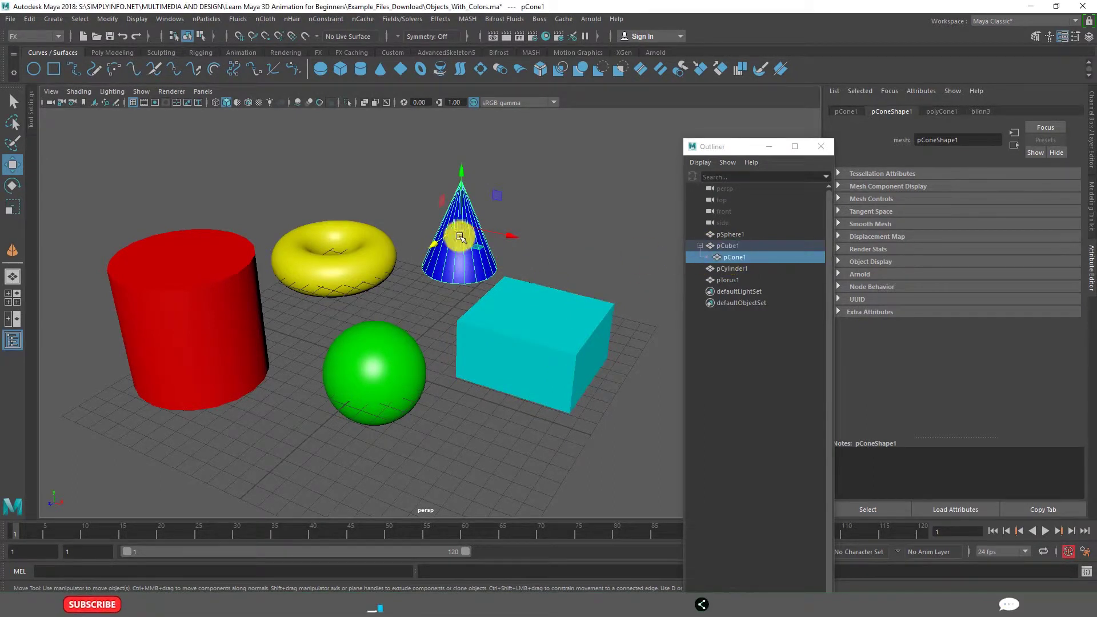
{"action": "left_click", "coordinate": [575, 240]}
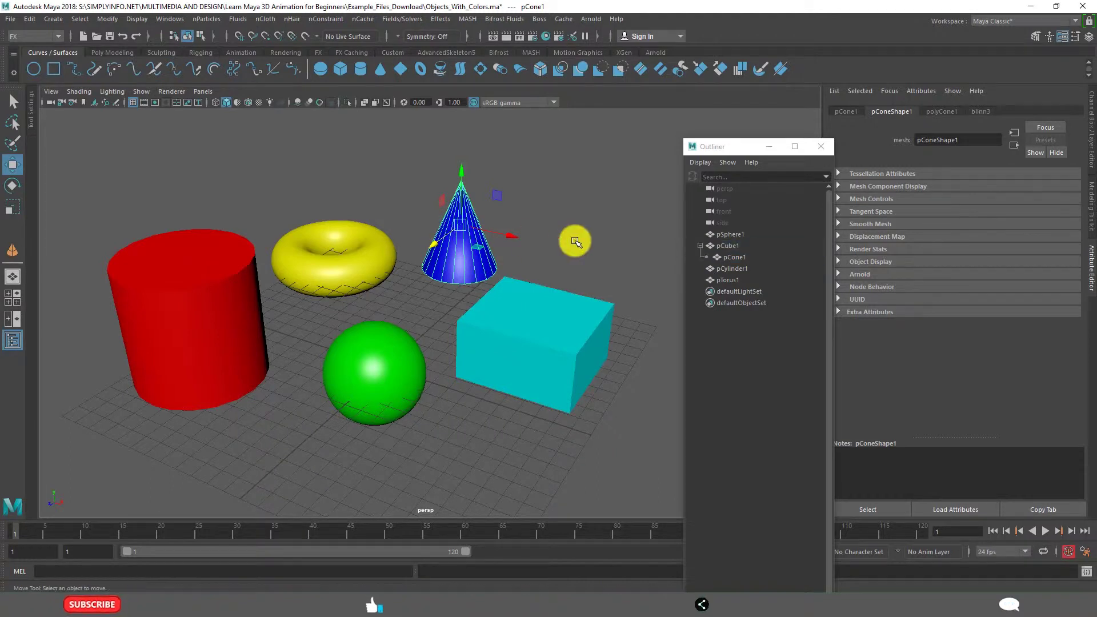
{"action": "left_click", "coordinate": [523, 355]}
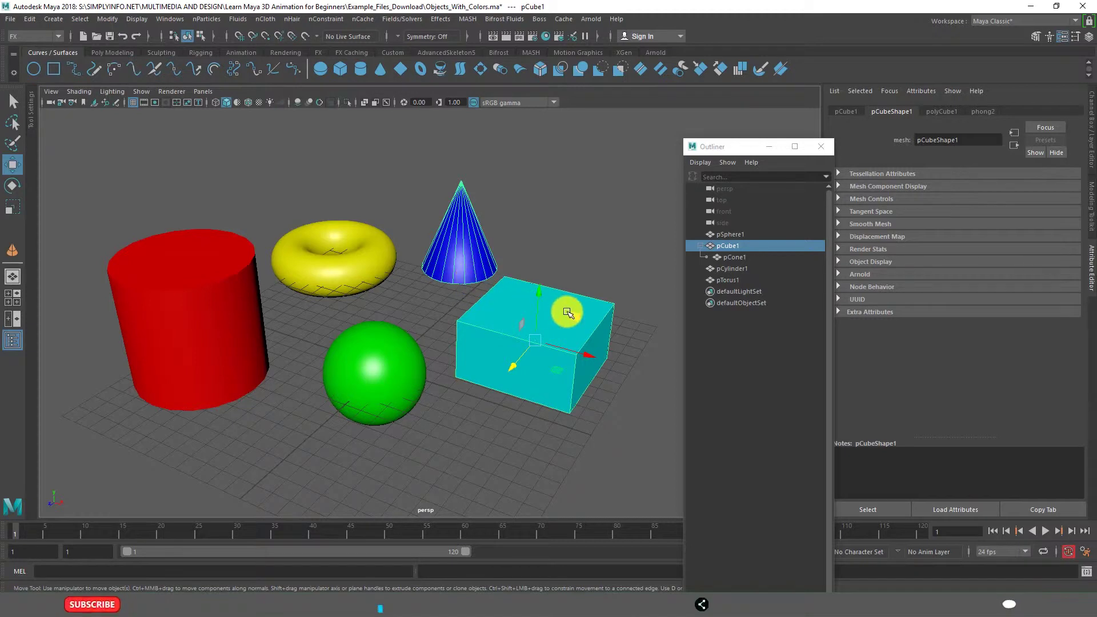
Select the torus then the cone, apply Edit > Parent, and expand pCone1 to show pTorus1
{"action": "left_click", "coordinate": [594, 265]}
{"action": "left_click", "coordinate": [349, 279]}
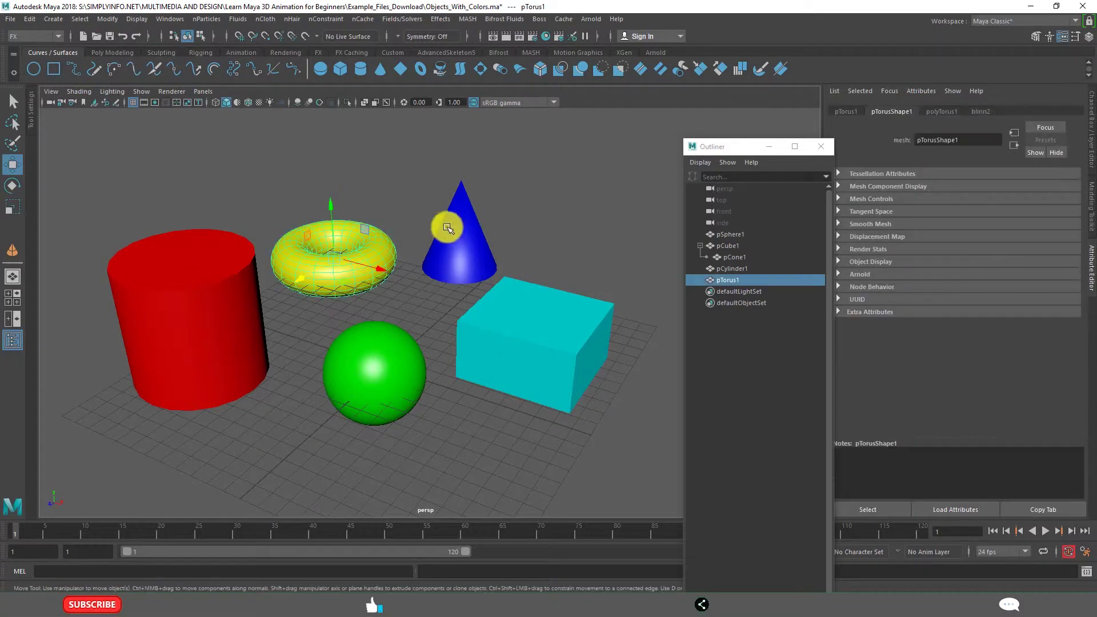
{"action": "left_click", "coordinate": [460, 226], "text": "shift"}
{"action": "left_click", "coordinate": [36, 19]}
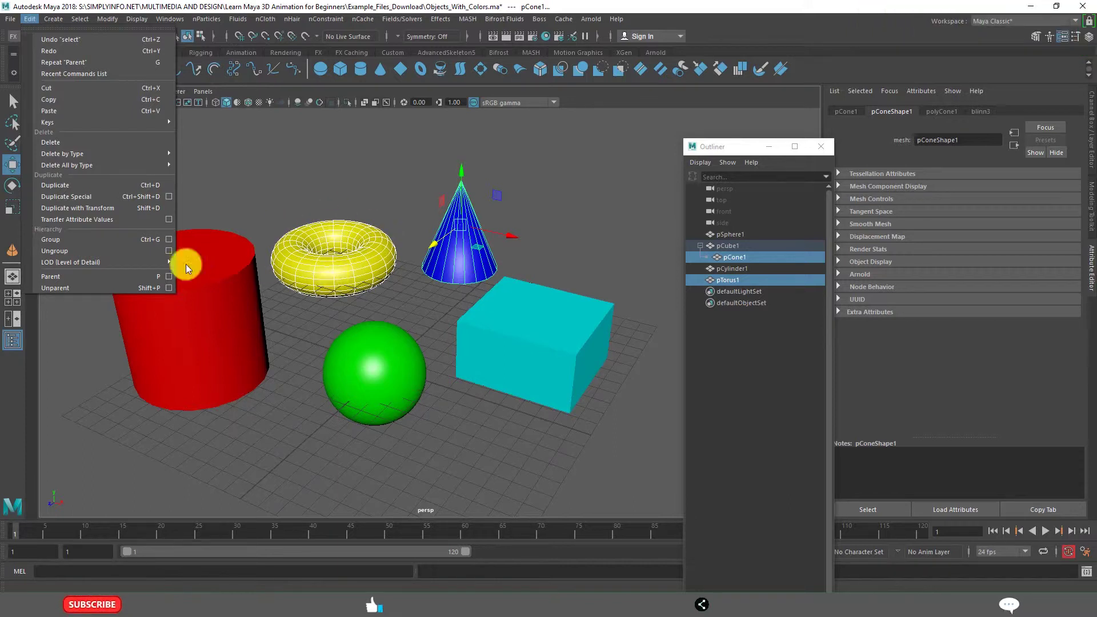
{"action": "left_click", "coordinate": [50, 276]}
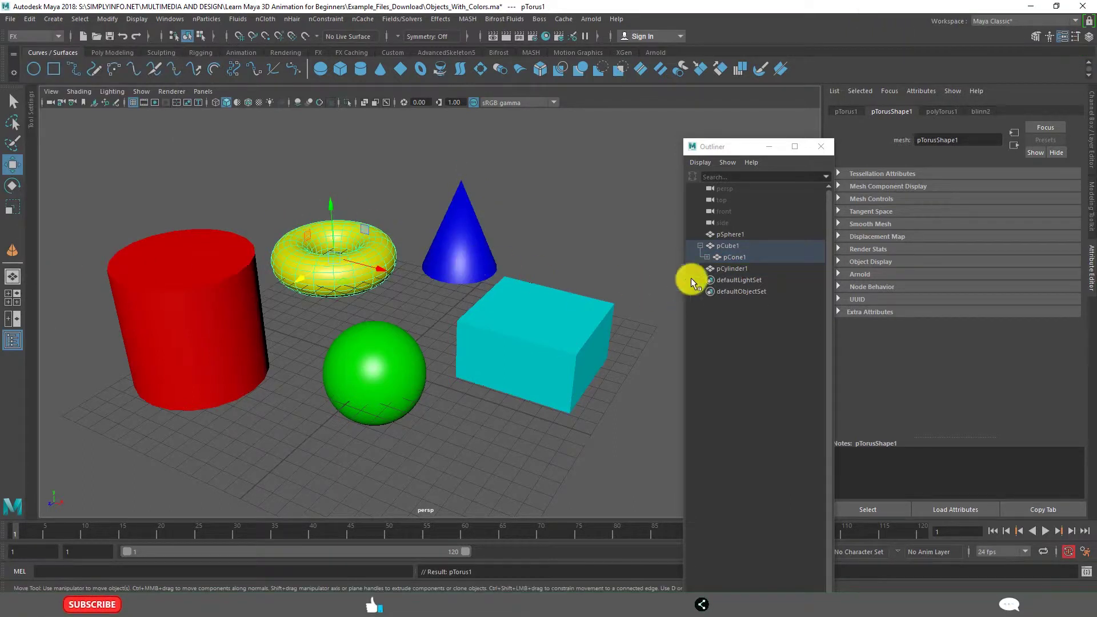
{"action": "left_click", "coordinate": [706, 257]}
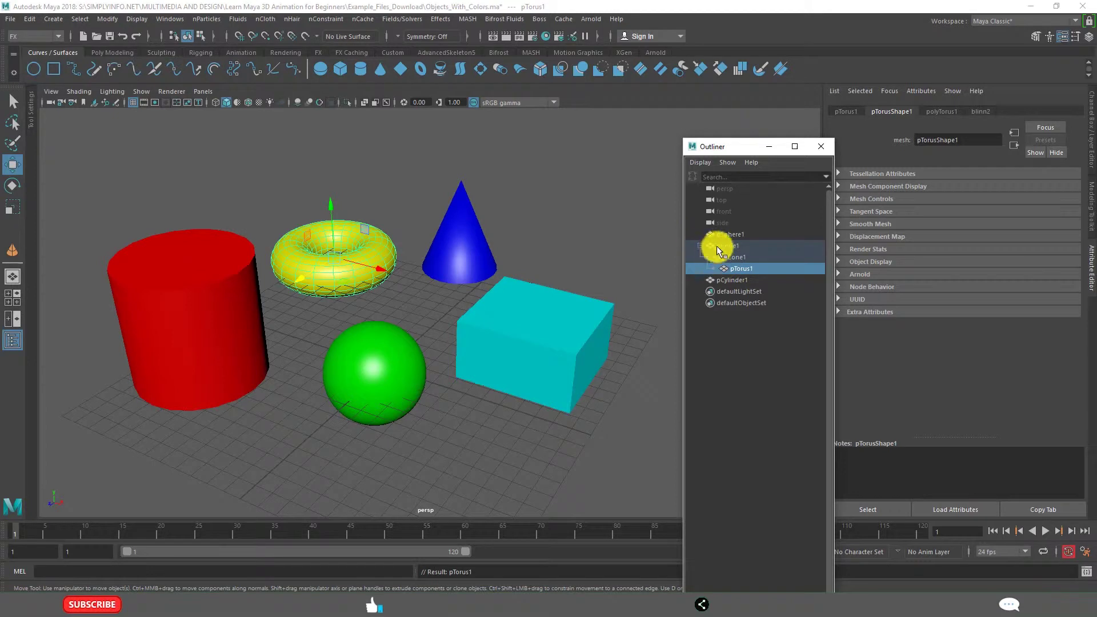
{"action": "left_click", "coordinate": [529, 240]}
Move pCube1 back and forth, checking that pCone1 and pTorus1 travel with it
{"action": "left_click", "coordinate": [351, 270]}
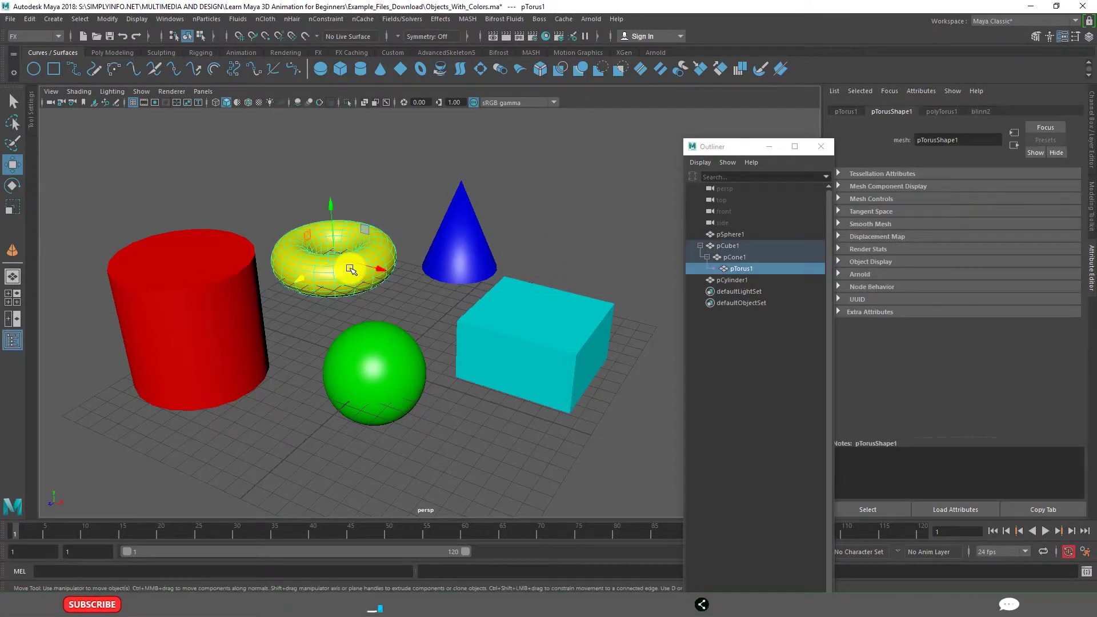
{"action": "left_click", "coordinate": [467, 244]}
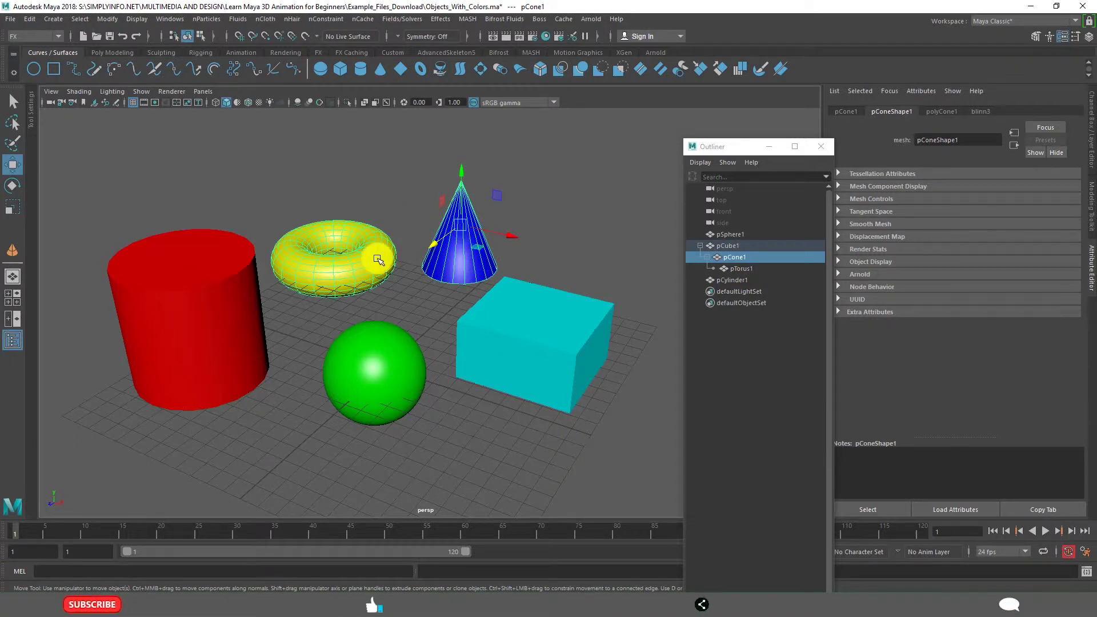
{"action": "left_click", "coordinate": [529, 234]}
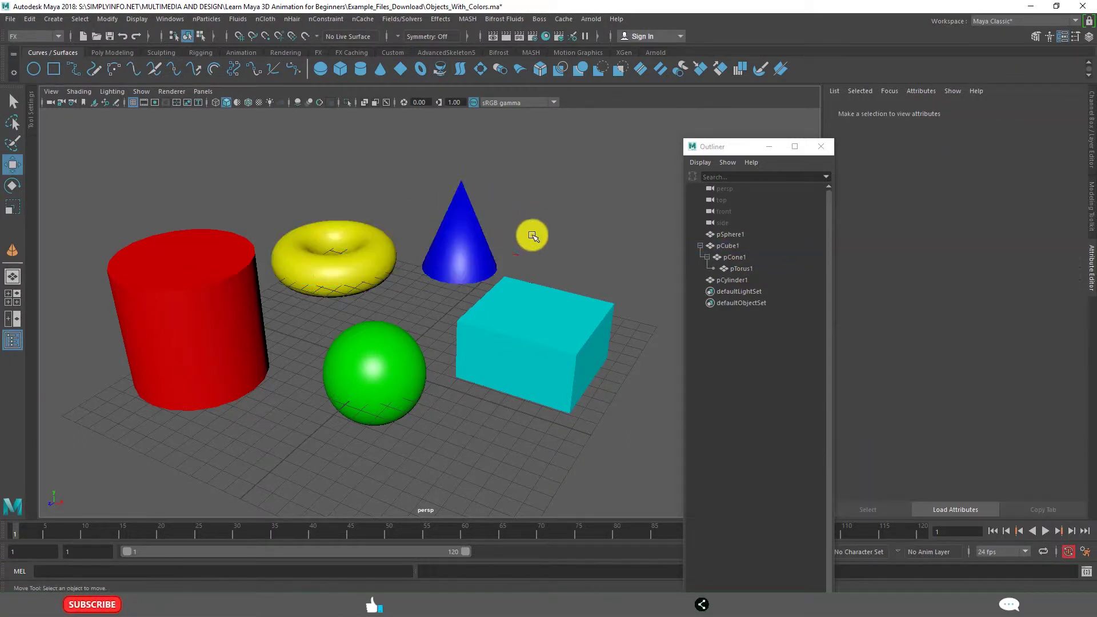
{"action": "left_click", "coordinate": [468, 246]}
{"action": "left_click", "coordinate": [542, 320]}
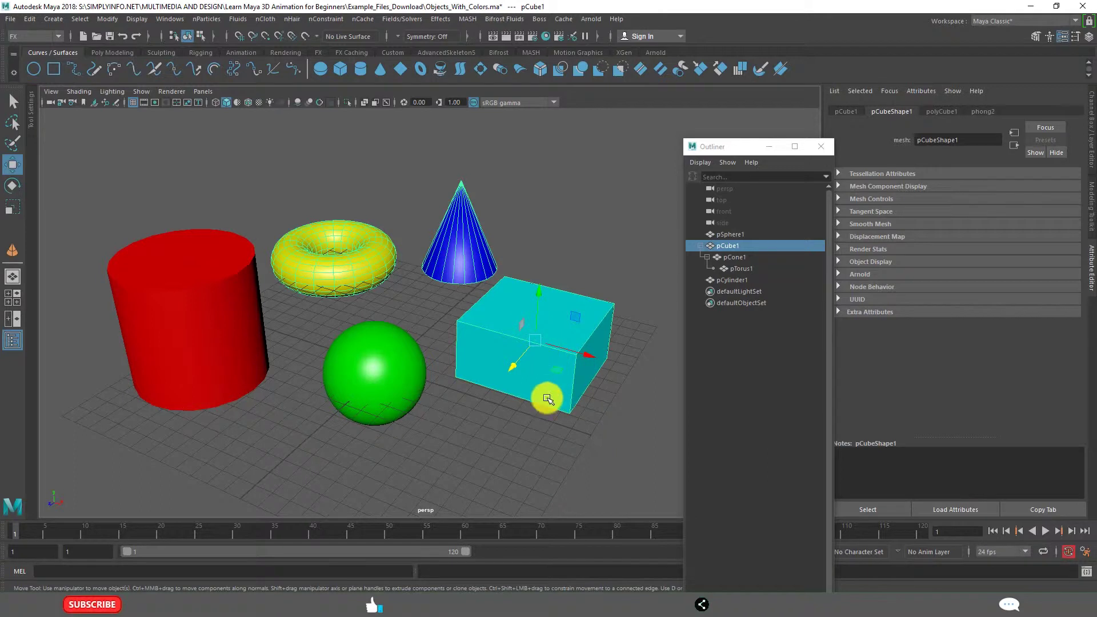
{"action": "left_click_drag", "start_coordinate": [475, 390], "coordinate": [431, 348], "text": "alt"}
{"action": "left_click_drag", "start_coordinate": [337, 382], "coordinate": [392, 387]}
{"action": "left_click", "coordinate": [590, 299]}
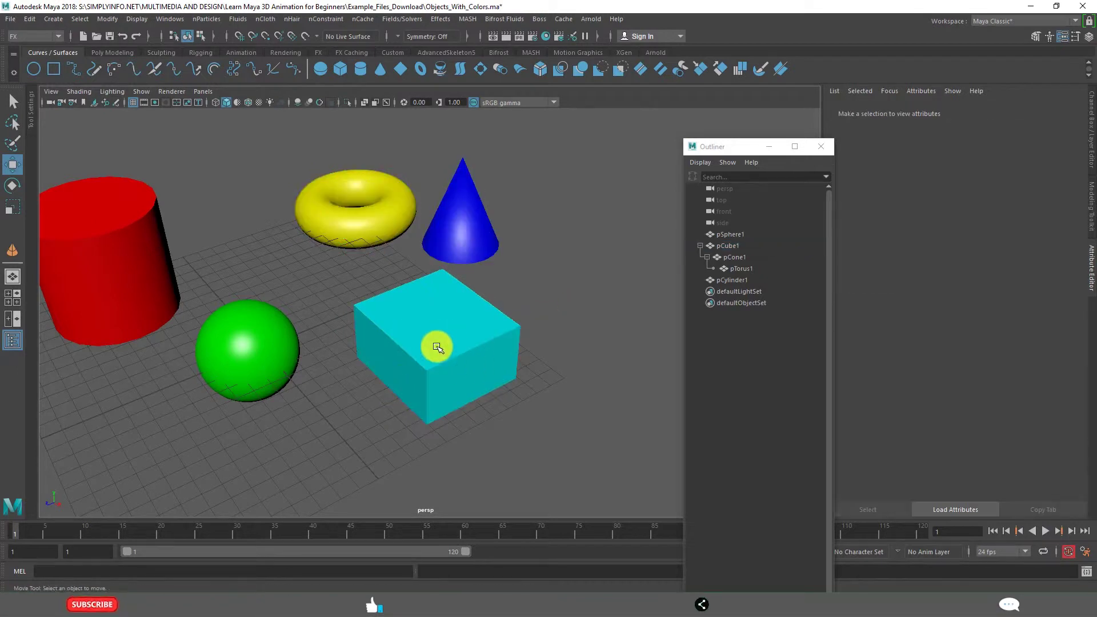
{"action": "left_click", "coordinate": [443, 336]}
{"action": "left_click_drag", "start_coordinate": [387, 364], "coordinate": [412, 384]}
{"action": "left_click", "coordinate": [557, 294]}
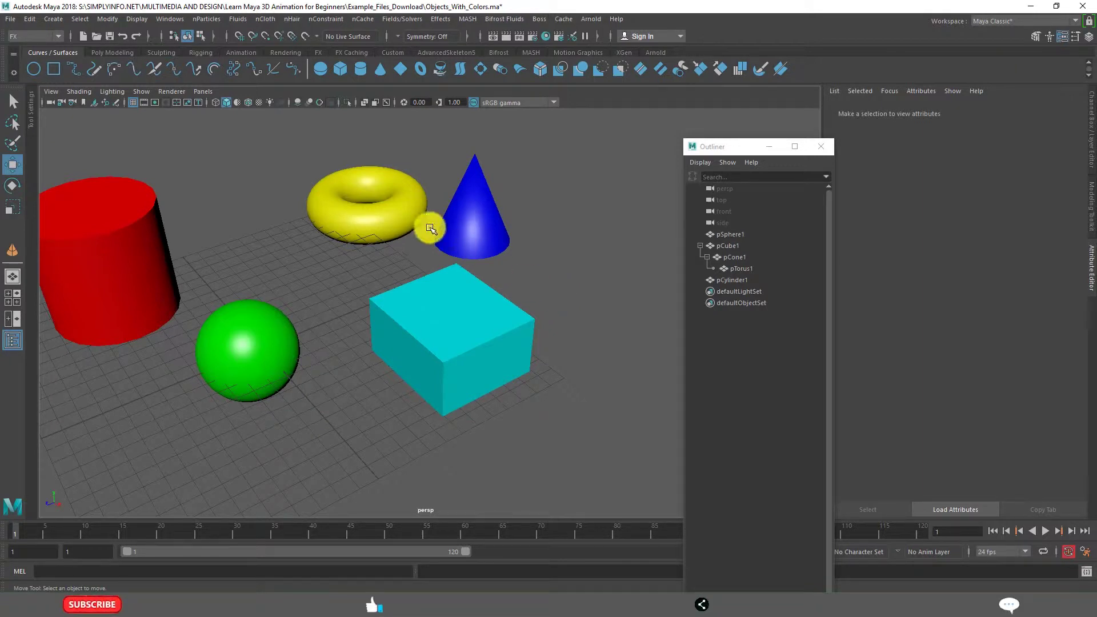
Drag the cone up-right to show the torus follows it, then try a cube move and undo it
{"action": "left_click", "coordinate": [466, 213]}
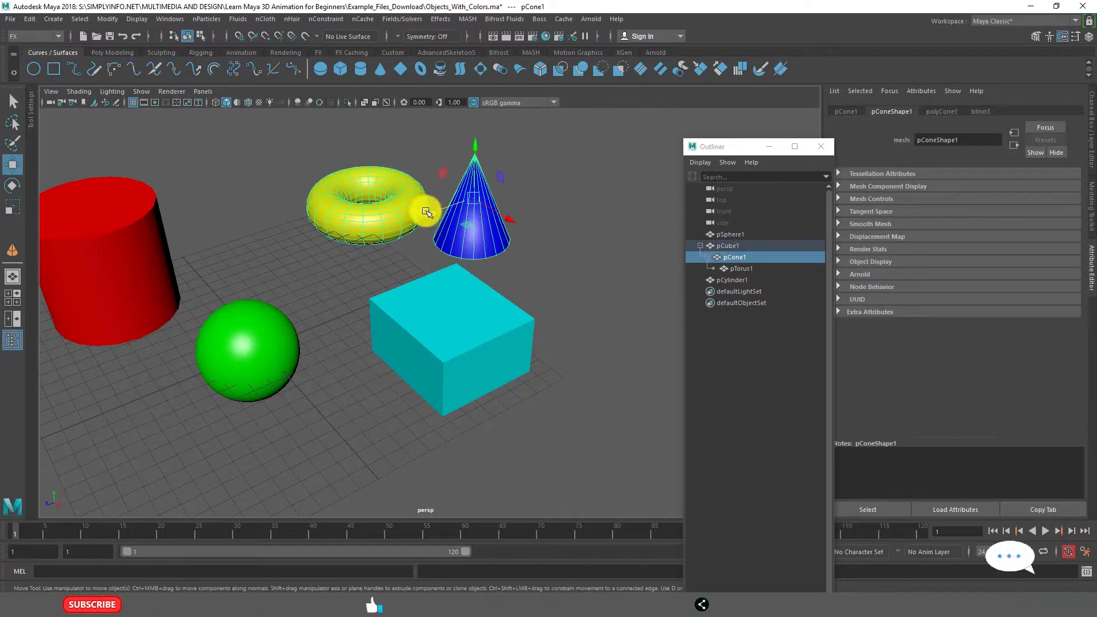
{"action": "left_click_drag", "start_coordinate": [429, 215], "coordinate": [557, 181]}
{"action": "left_click", "coordinate": [623, 196]}
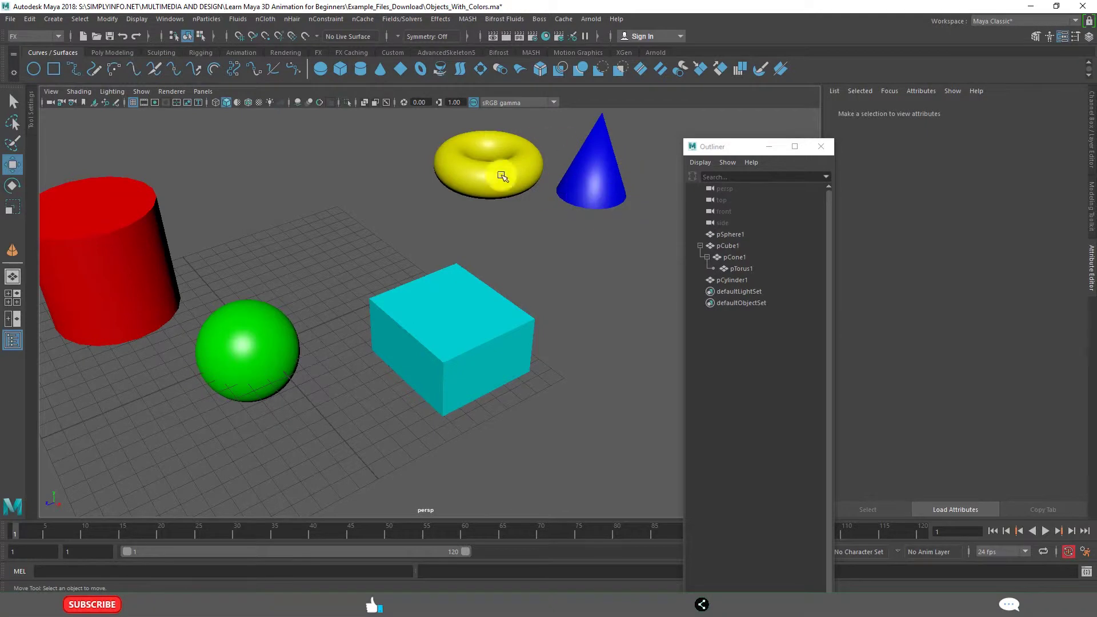
{"action": "left_click", "coordinate": [606, 168]}
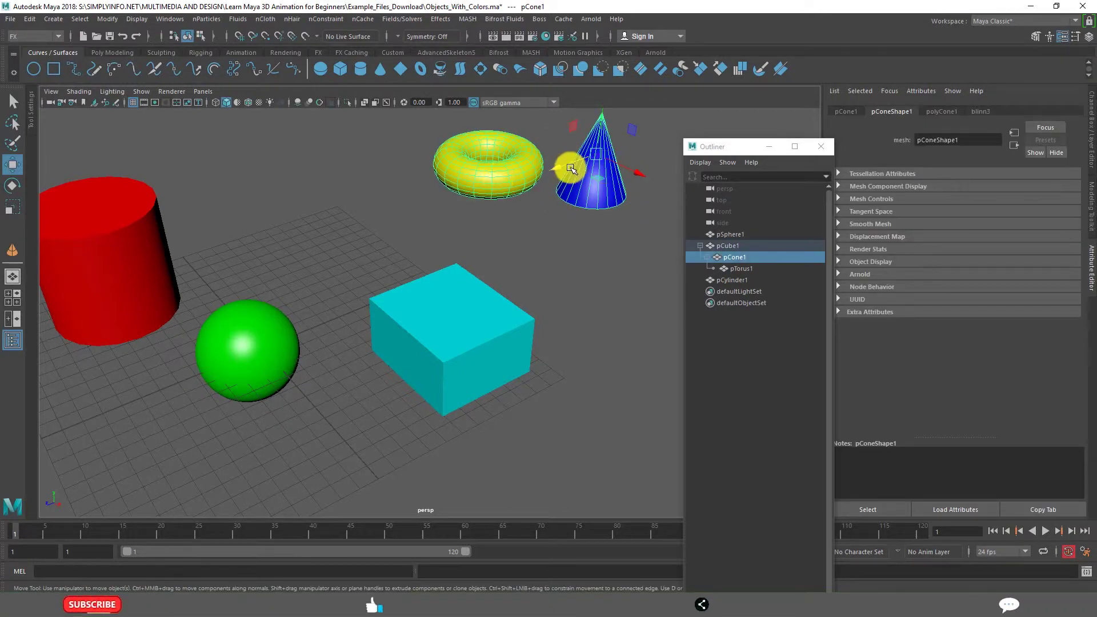
{"action": "left_click", "coordinate": [477, 315]}
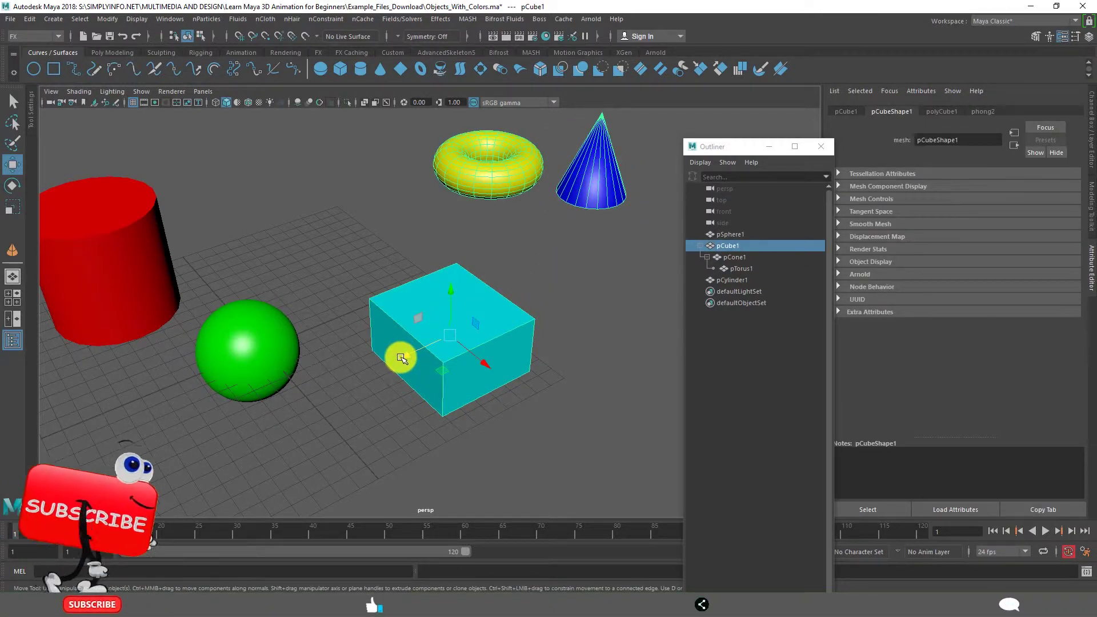
{"action": "left_click_drag", "start_coordinate": [402, 357], "coordinate": [503, 301]}
{"action": "key", "text": "ctrl+z"}
{"action": "key", "text": "ctrl+z"}
{"action": "key", "text": "ctrl+z"}
{"action": "key", "text": "ctrl+z"}
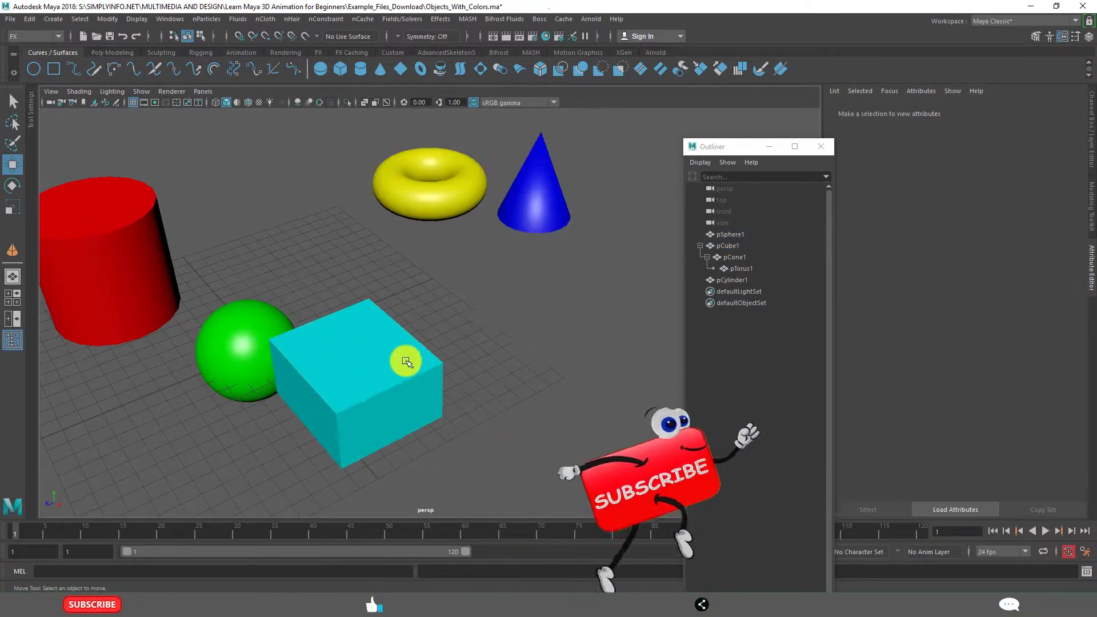
Move the cube up-right carrying the cone and torus, then clear the selection
{"action": "left_click", "coordinate": [340, 394]}
{"action": "left_click_drag", "start_coordinate": [319, 392], "coordinate": [429, 337]}
{"action": "scroll", "coordinate": [567, 309], "scroll_direction": "down", "scroll_amount": 2}
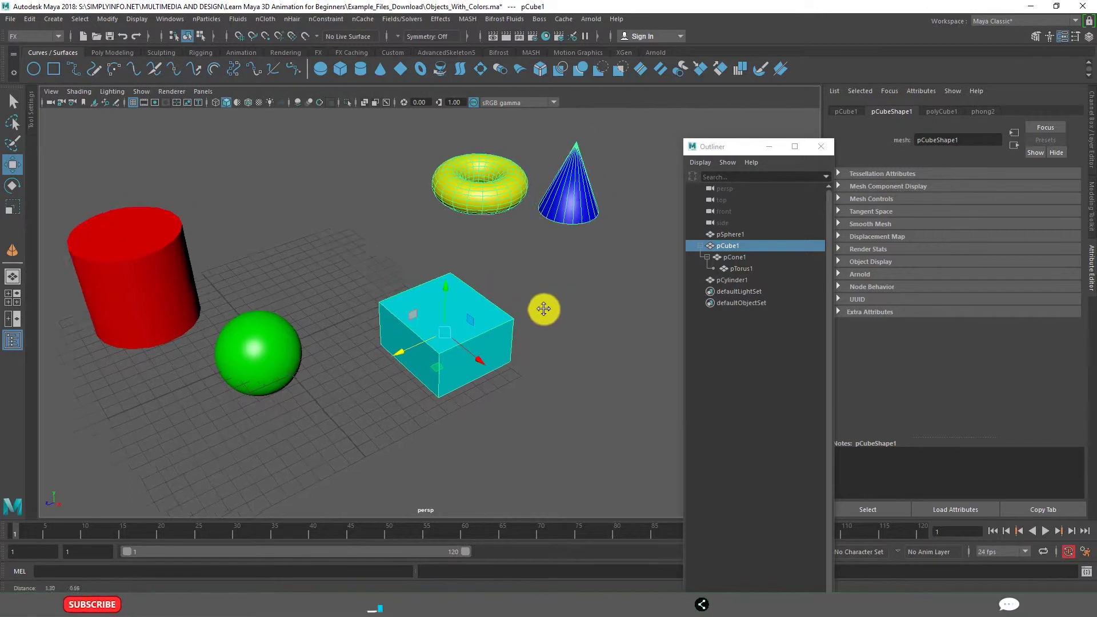
{"action": "middle_click_drag", "start_coordinate": [544, 309], "coordinate": [619, 331], "text": "alt"}
{"action": "left_click_drag", "start_coordinate": [583, 320], "coordinate": [581, 320], "text": "alt"}
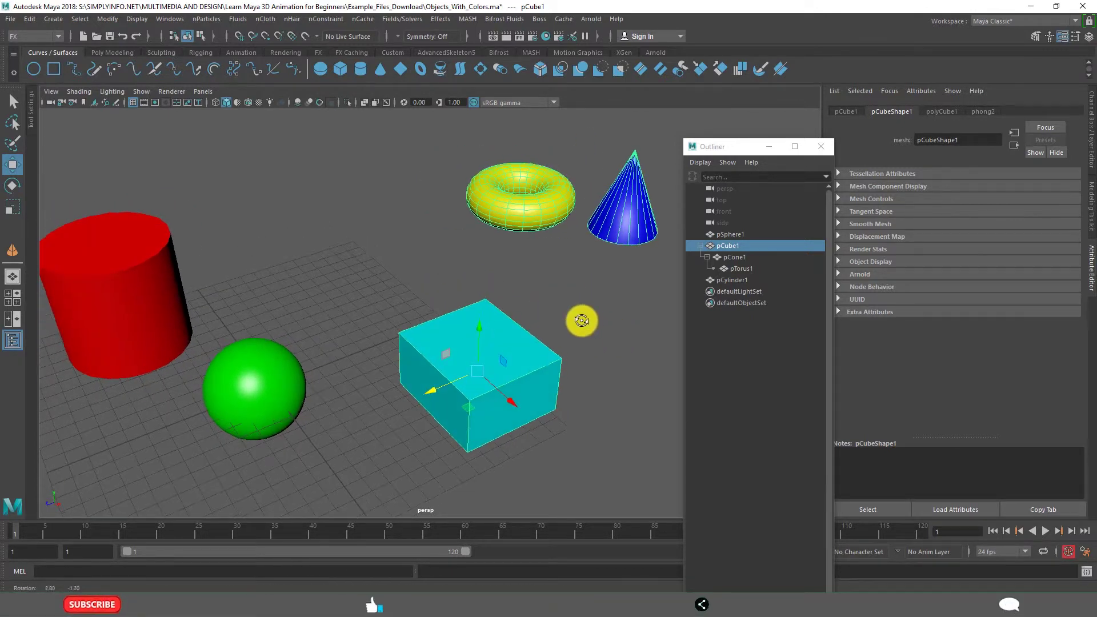
{"action": "left_click", "coordinate": [605, 334]}
{"action": "left_click_drag", "start_coordinate": [600, 365], "coordinate": [584, 329], "text": "alt"}
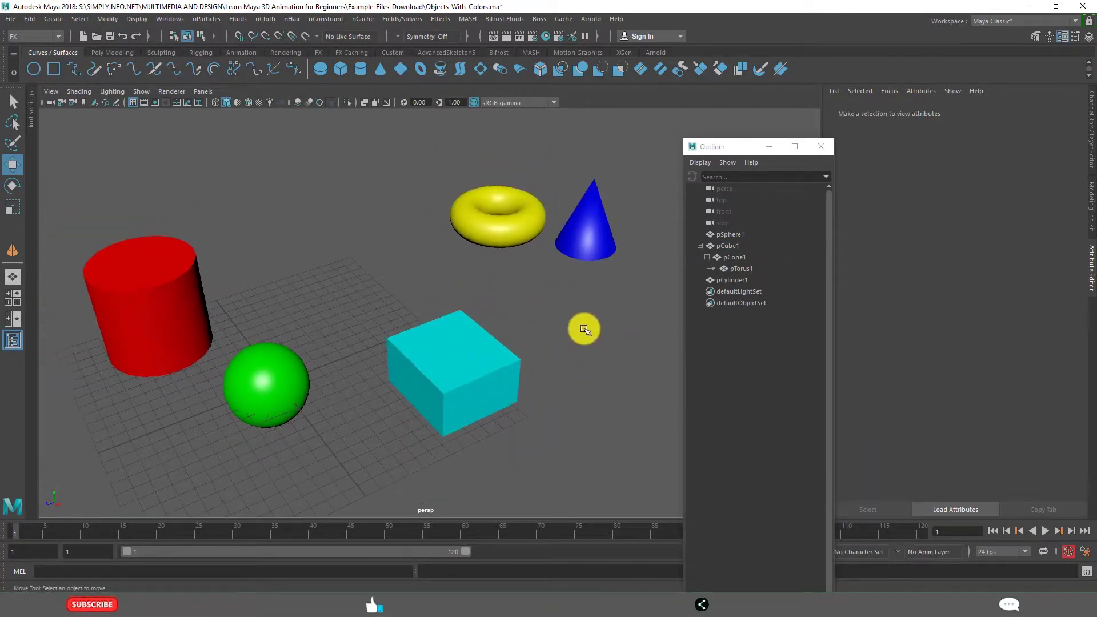
Select pTorus1 and apply Edit > Unparent to return it to the top level
{"action": "left_click", "coordinate": [722, 246]}
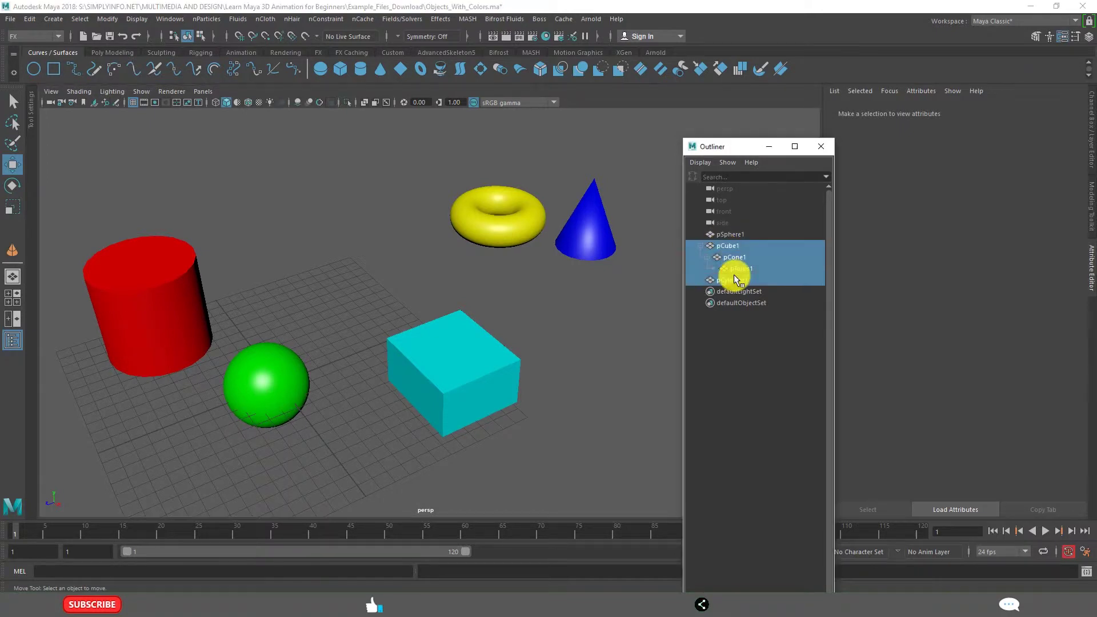
{"action": "left_click", "coordinate": [585, 310]}
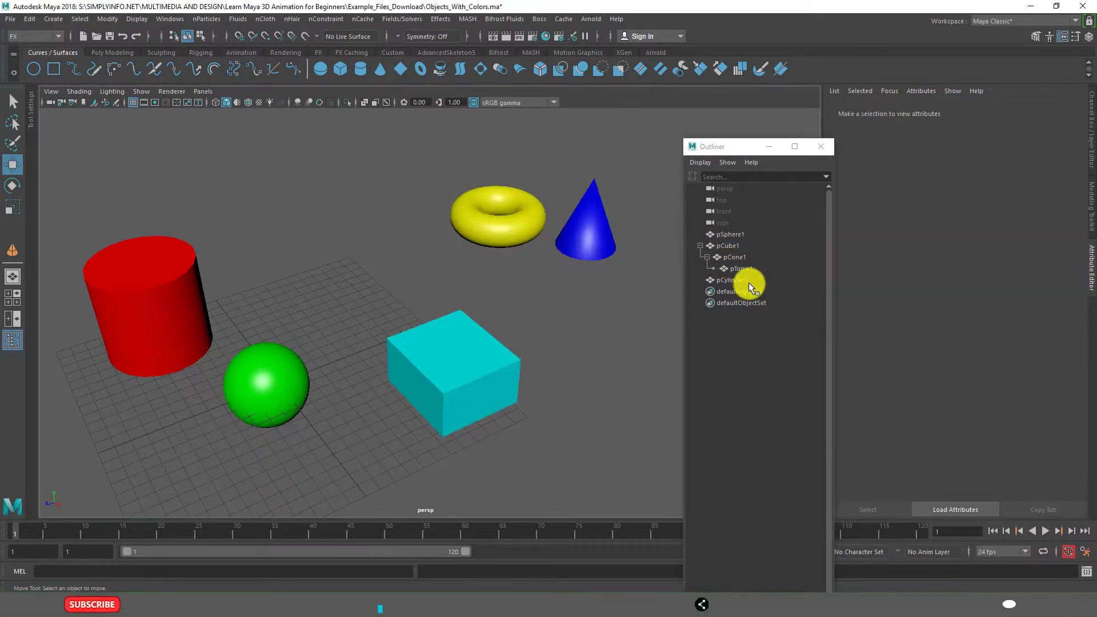
{"action": "left_click", "coordinate": [507, 230]}
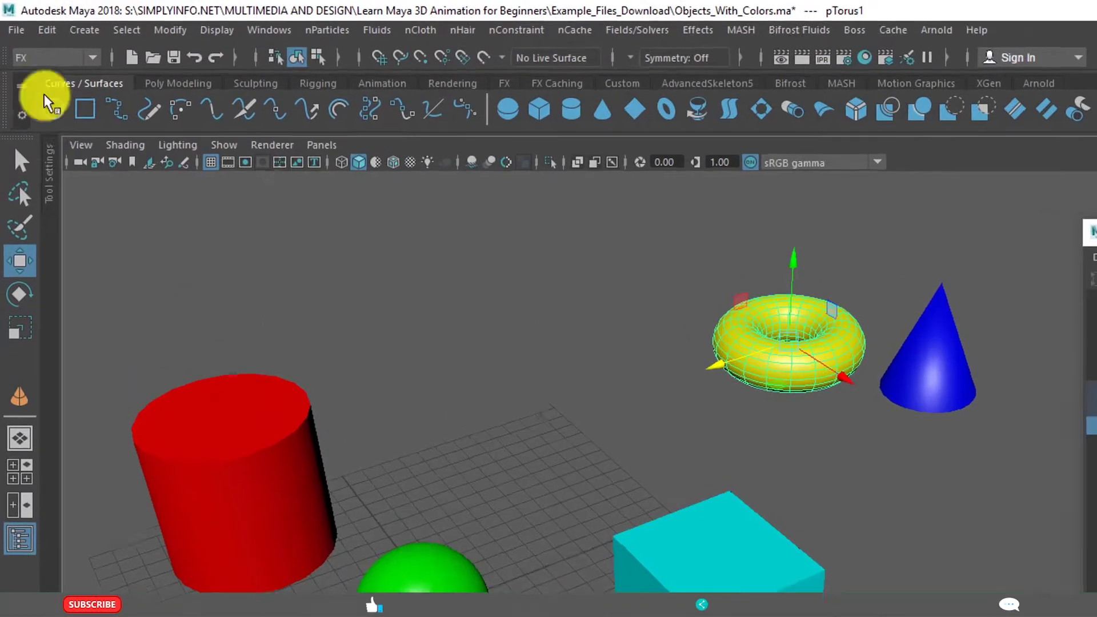
{"action": "left_click", "coordinate": [47, 30]}
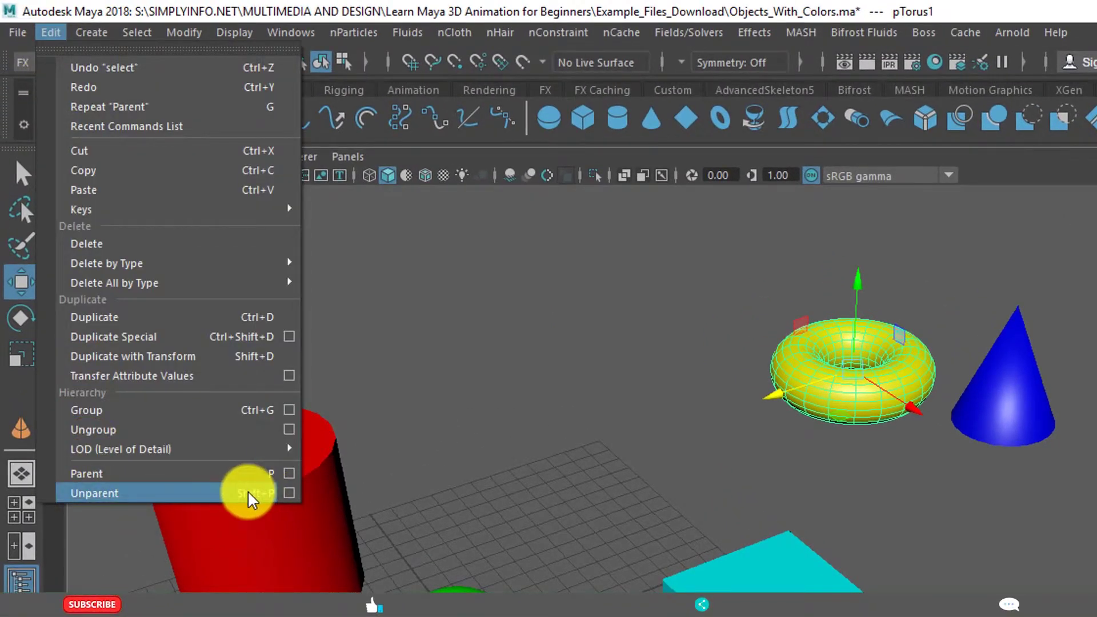
{"action": "left_click", "coordinate": [246, 496]}
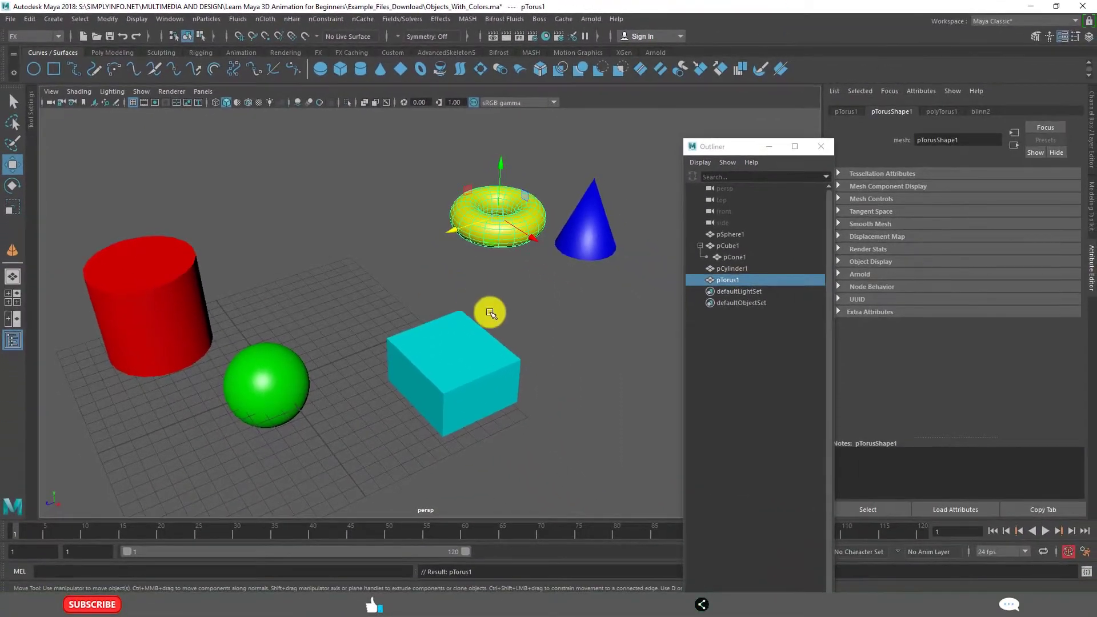
Move the cube to confirm only the cone follows it, then undo the move
{"action": "left_click", "coordinate": [657, 303]}
{"action": "left_click", "coordinate": [712, 282]}
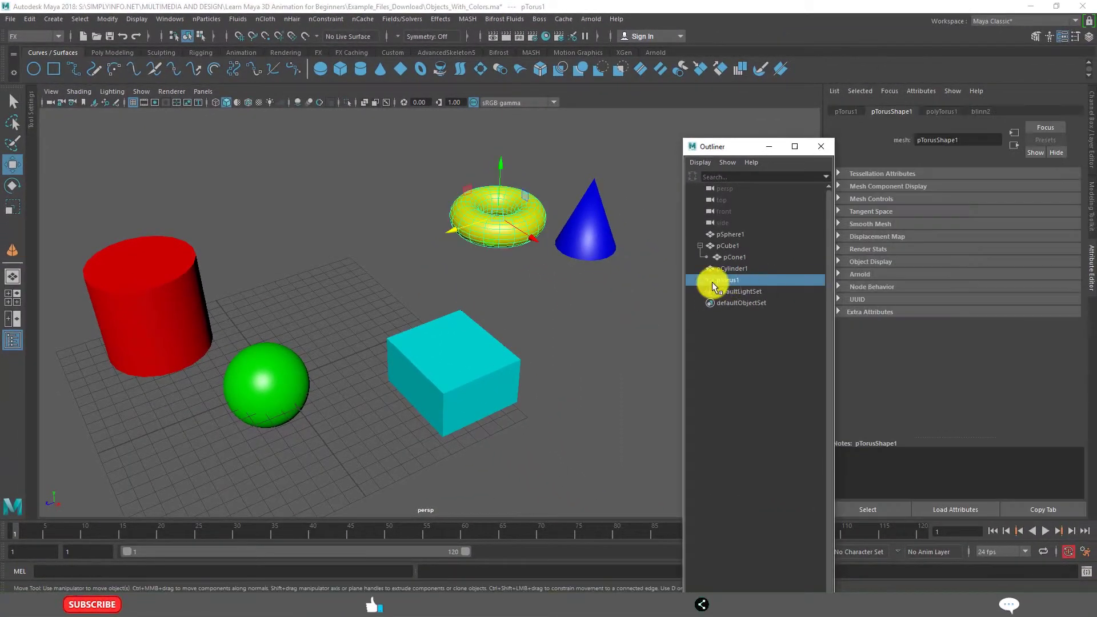
{"action": "left_click", "coordinate": [729, 256]}
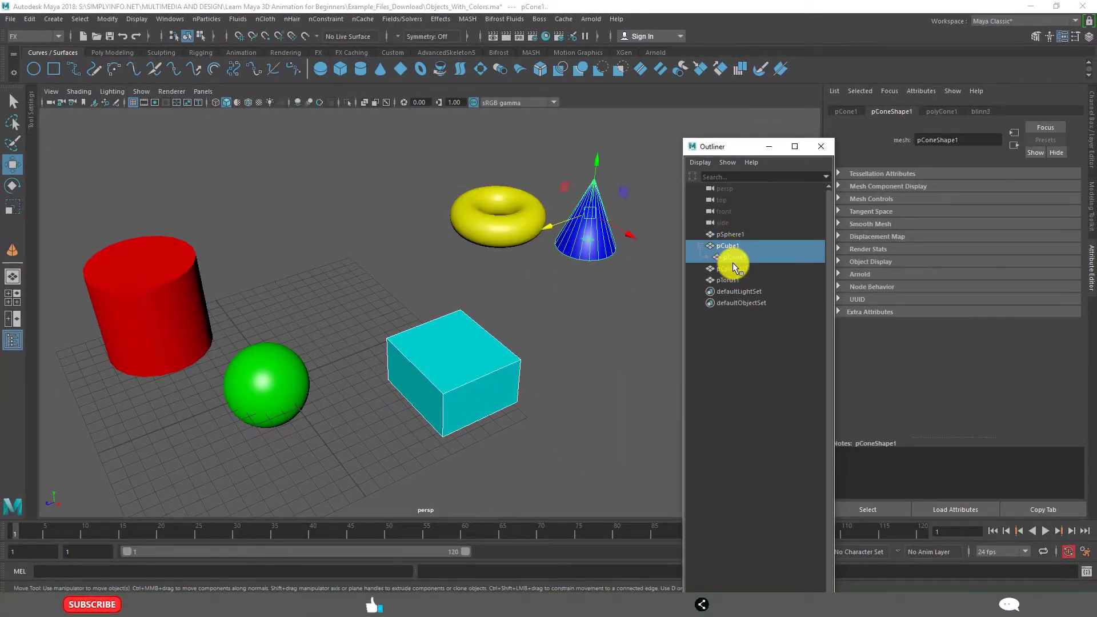
{"action": "left_click", "coordinate": [619, 309]}
{"action": "left_click", "coordinate": [473, 371]}
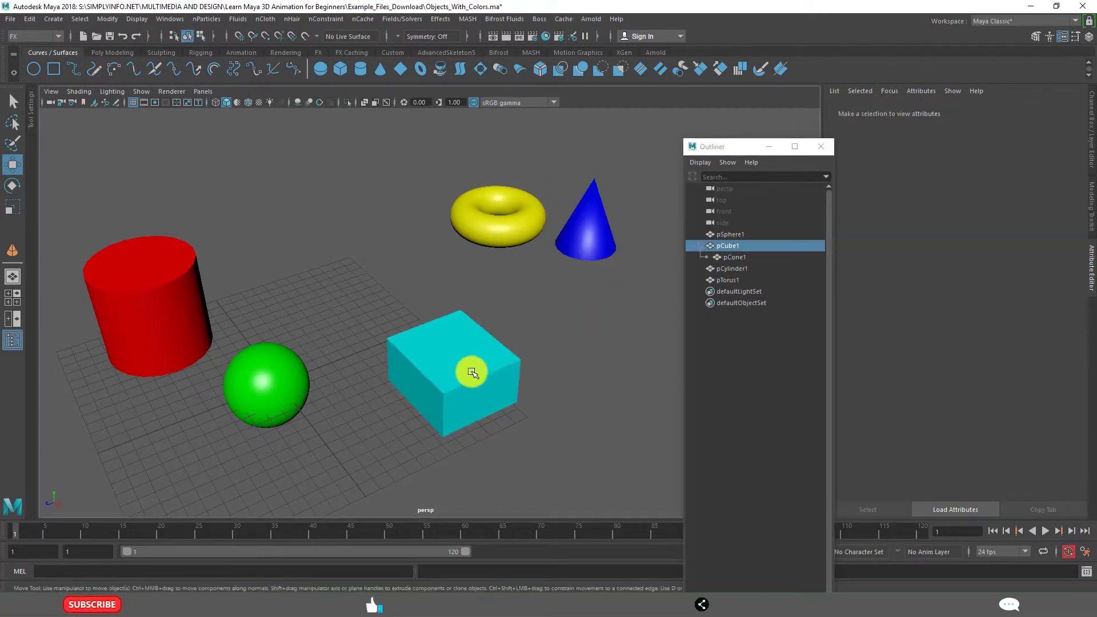
{"action": "left_click_drag", "start_coordinate": [432, 385], "coordinate": [478, 367]}
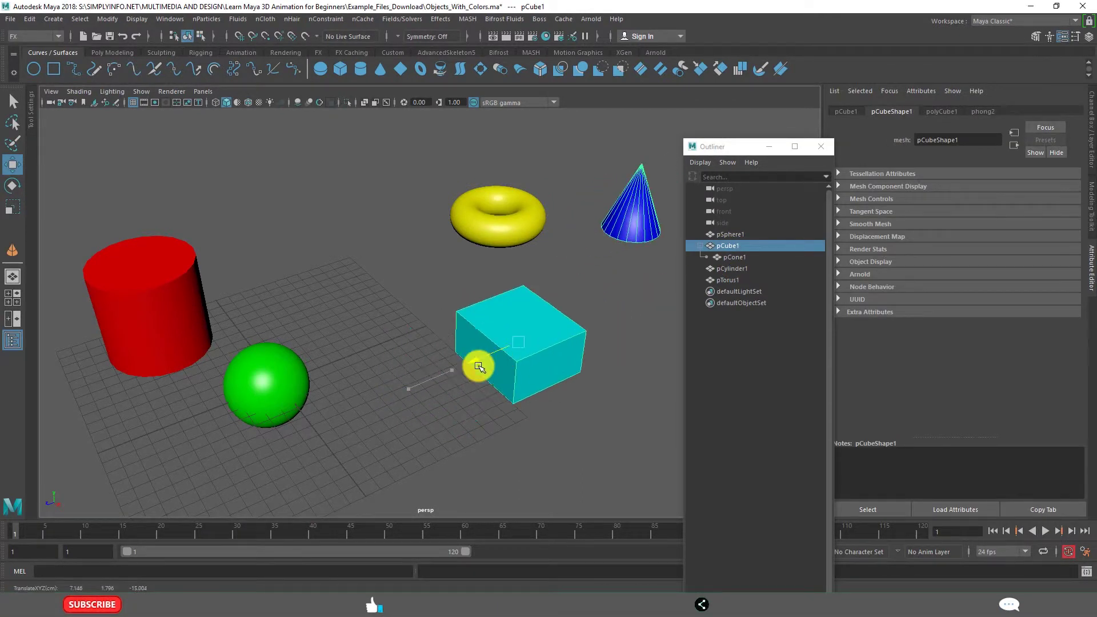
{"action": "key", "text": "ctrl+z"}
Move the cone to the right, then select the torus and the cone again
{"action": "left_click", "coordinate": [588, 233]}
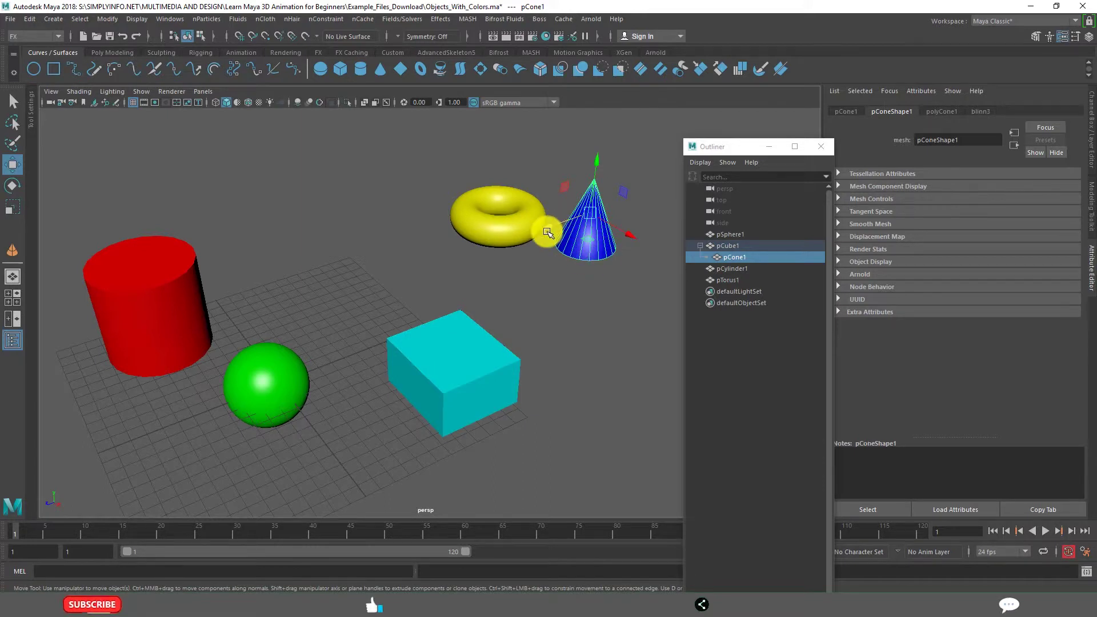
{"action": "left_click_drag", "start_coordinate": [550, 226], "coordinate": [517, 244]}
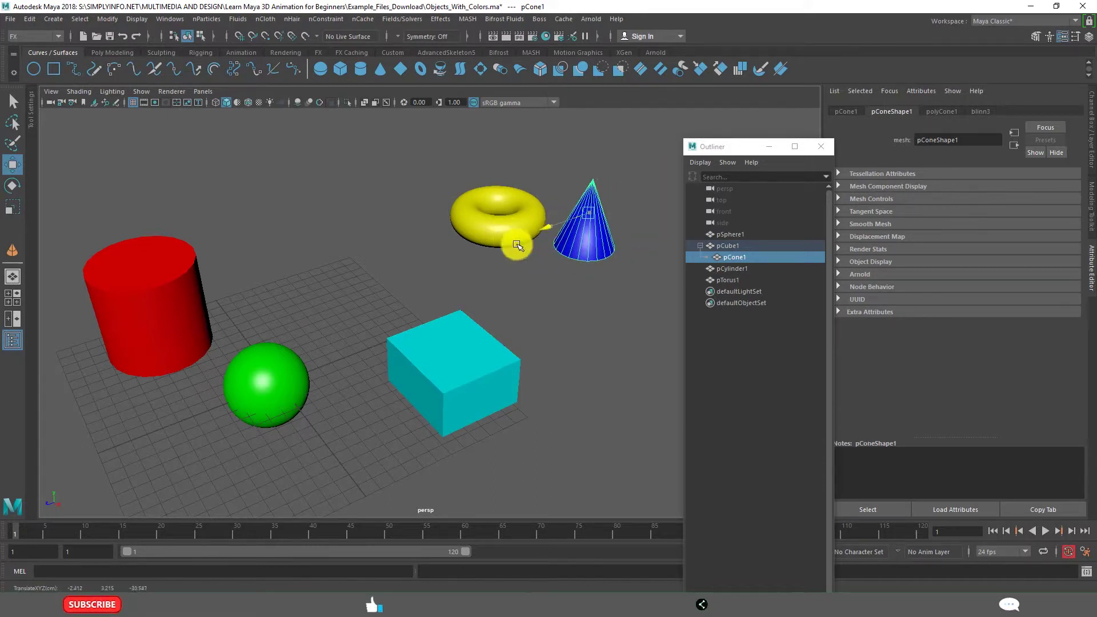
{"action": "left_click", "coordinate": [590, 331]}
{"action": "left_click", "coordinate": [507, 221]}
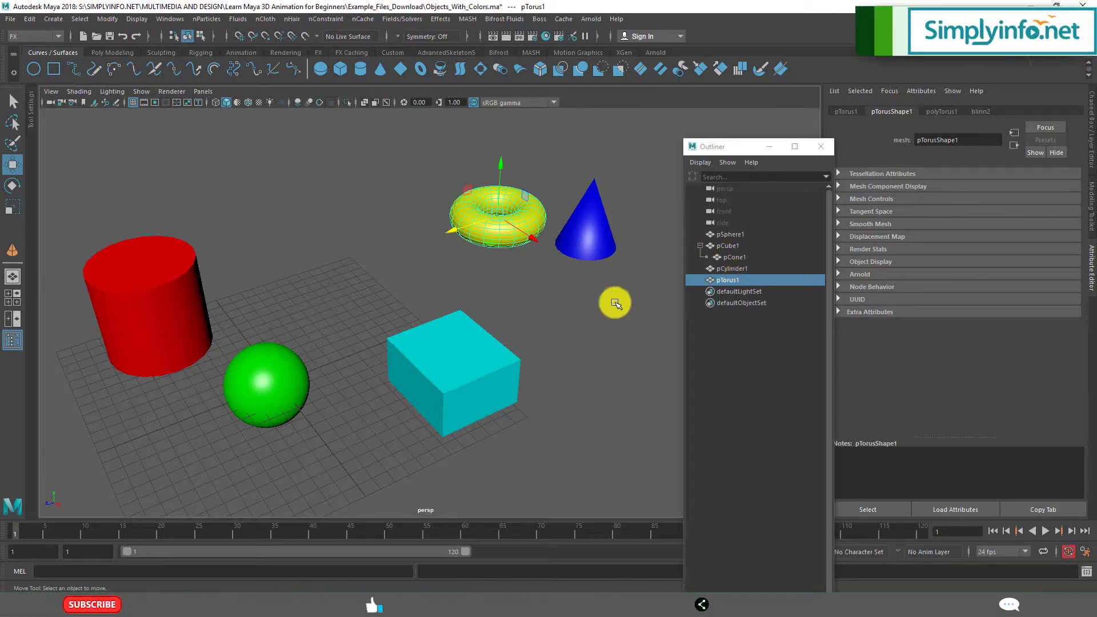
{"action": "left_click", "coordinate": [589, 239]}
Select the sphere, cylinder and torus, then the cube last, and parent them with P
{"action": "left_click_drag", "start_coordinate": [541, 361], "coordinate": [293, 386], "text": "alt"}
{"action": "left_click", "coordinate": [293, 386]}
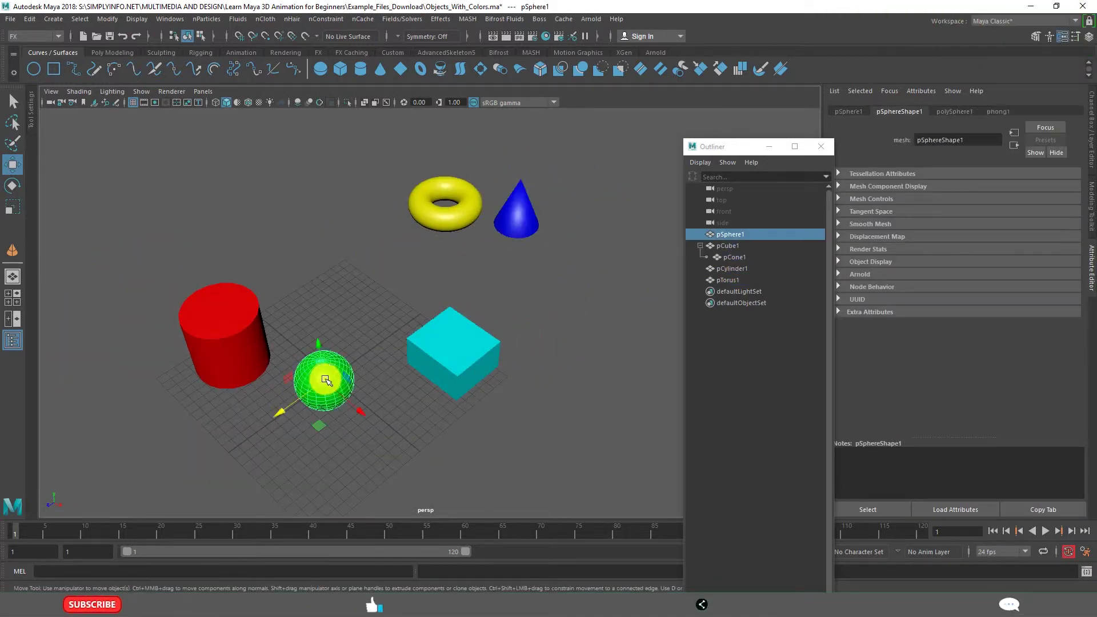
{"action": "left_click", "coordinate": [196, 327], "text": "shift"}
{"action": "left_click", "coordinate": [437, 218], "text": "shift"}
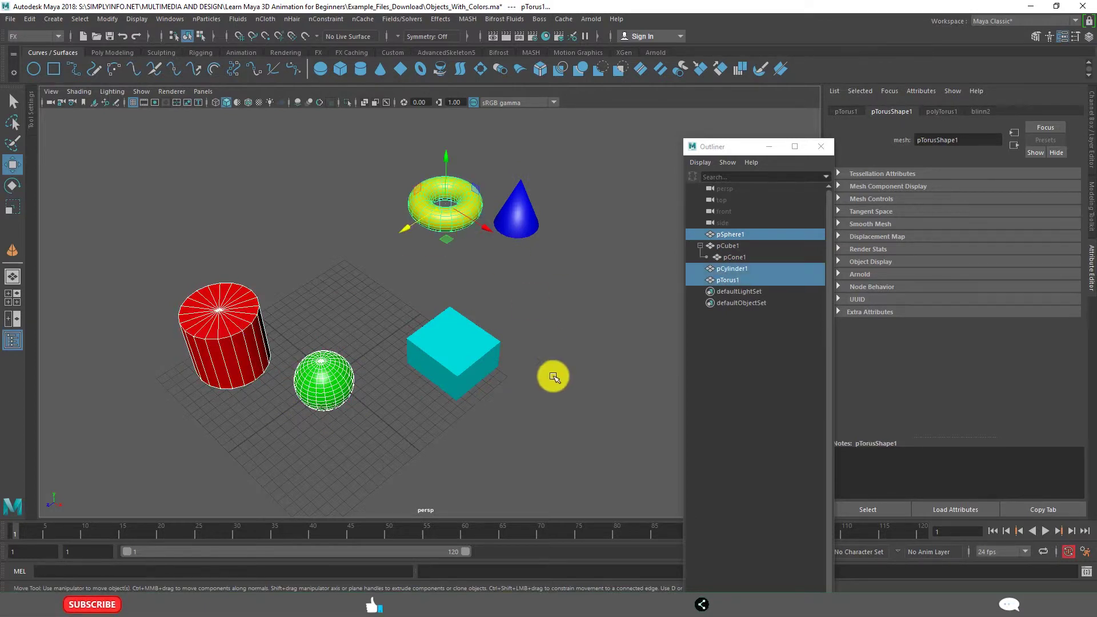
{"action": "left_click", "coordinate": [475, 364], "text": "shift"}
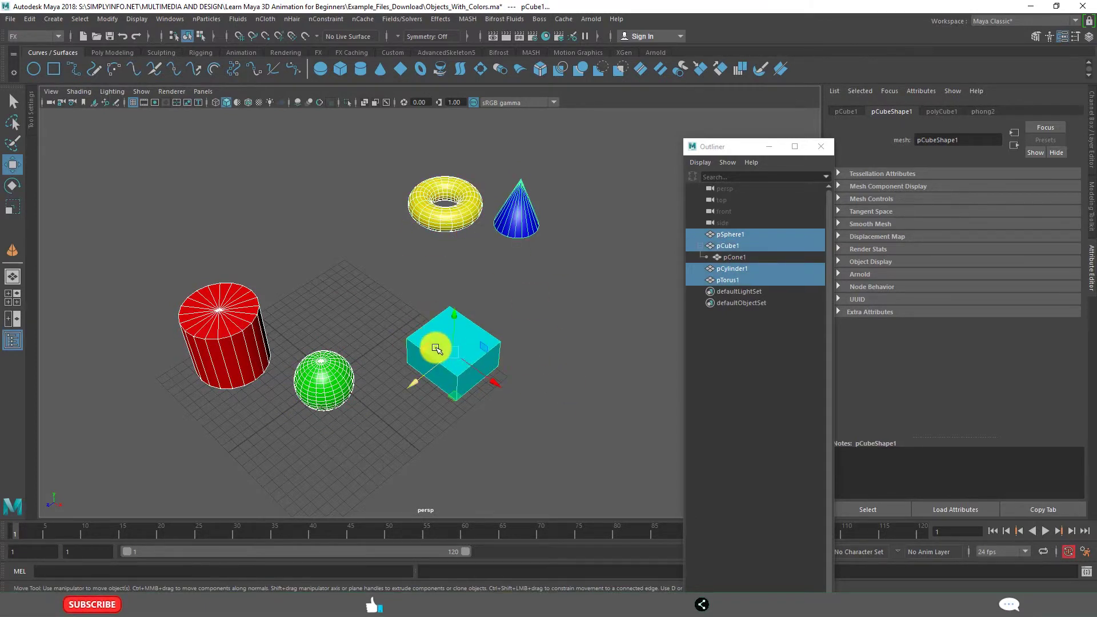
{"action": "key", "text": "p"}
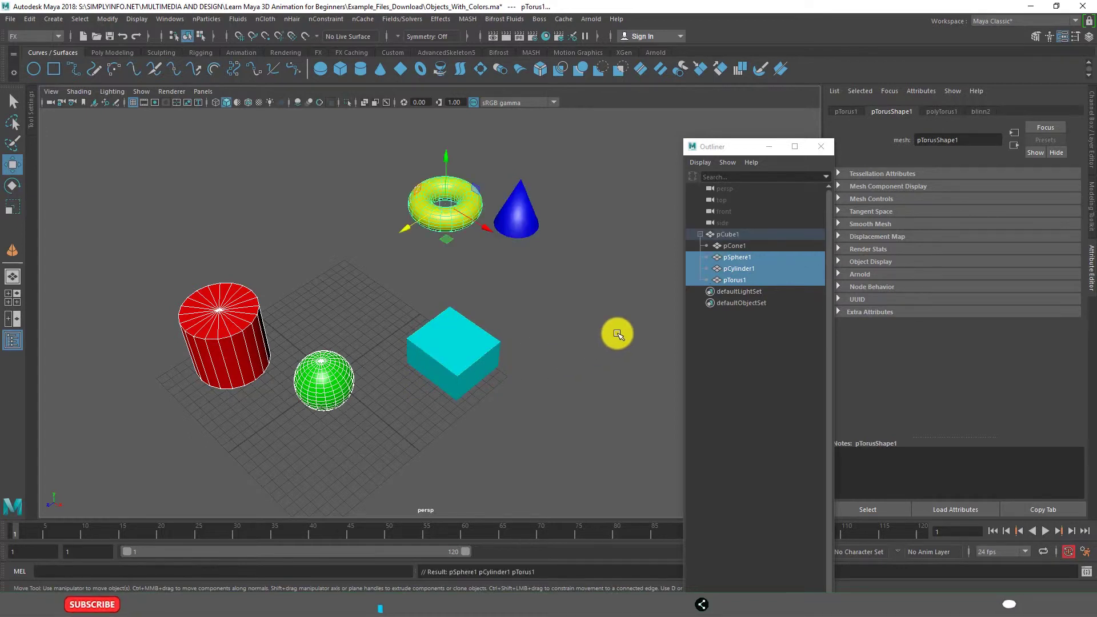
Reselect the cube to check it now carries all four children
{"action": "left_click", "coordinate": [549, 345]}
{"action": "left_click", "coordinate": [460, 350]}
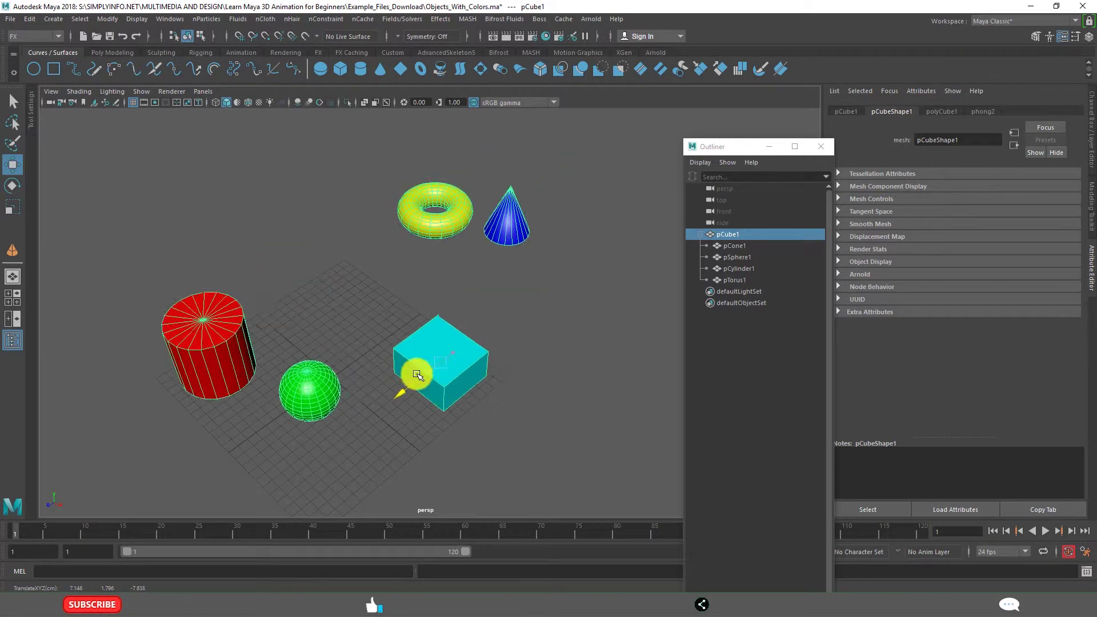
{"action": "left_click", "coordinate": [565, 320]}
{"action": "left_click", "coordinate": [422, 358]}
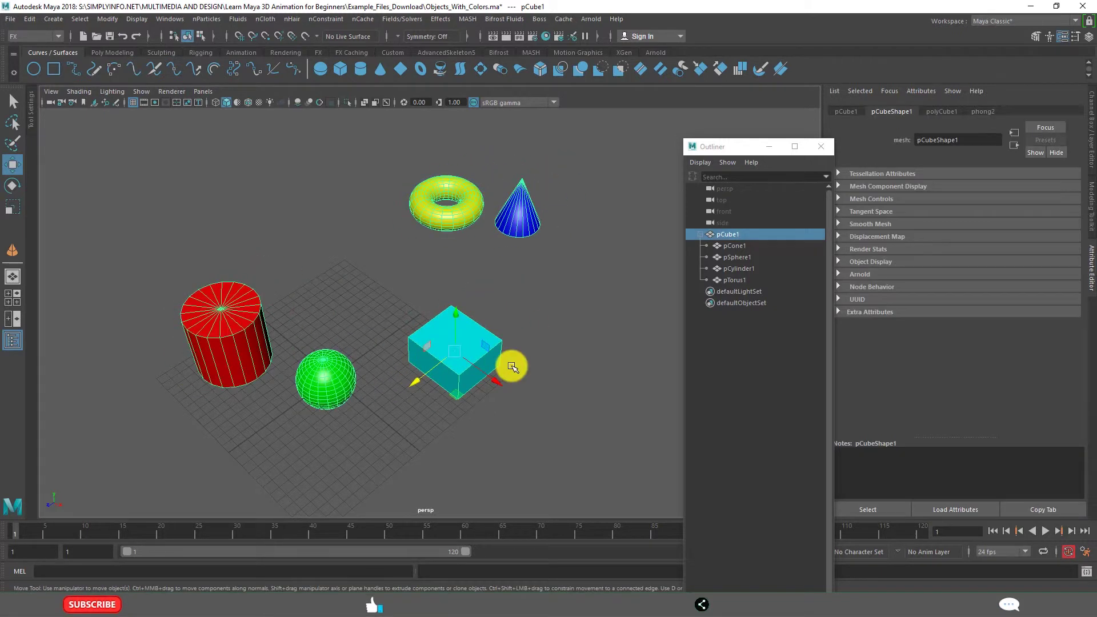
{"action": "key", "text": "e"}
{"action": "mouse_move", "coordinate": [483, 368]}
{"action": "left_mouse_down"}
{"action": "mouse_move", "coordinate": [487, 386]}
{"action": "mouse_move", "coordinate": [482, 310]}
{"action": "mouse_move", "coordinate": [443, 286]}
{"action": "mouse_move", "coordinate": [453, 355]}
{"action": "mouse_move", "coordinate": [441, 328]}
{"action": "mouse_move", "coordinate": [458, 371]}
{"action": "mouse_move", "coordinate": [480, 333]}
{"action": "mouse_move", "coordinate": [619, 320]}
{"action": "mouse_move", "coordinate": [296, 406]}
{"action": "mouse_move", "coordinate": [752, 316]}
{"action": "mouse_move", "coordinate": [372, 392]}
{"action": "mouse_move", "coordinate": [409, 396]}
{"action": "mouse_move", "coordinate": [529, 362]}
{"action": "mouse_move", "coordinate": [444, 377]}
{"action": "mouse_move", "coordinate": [487, 348]}
{"action": "left_mouse_up"}
{"action": "key", "text": "ctrl+z"}
{"action": "key", "text": "r"}
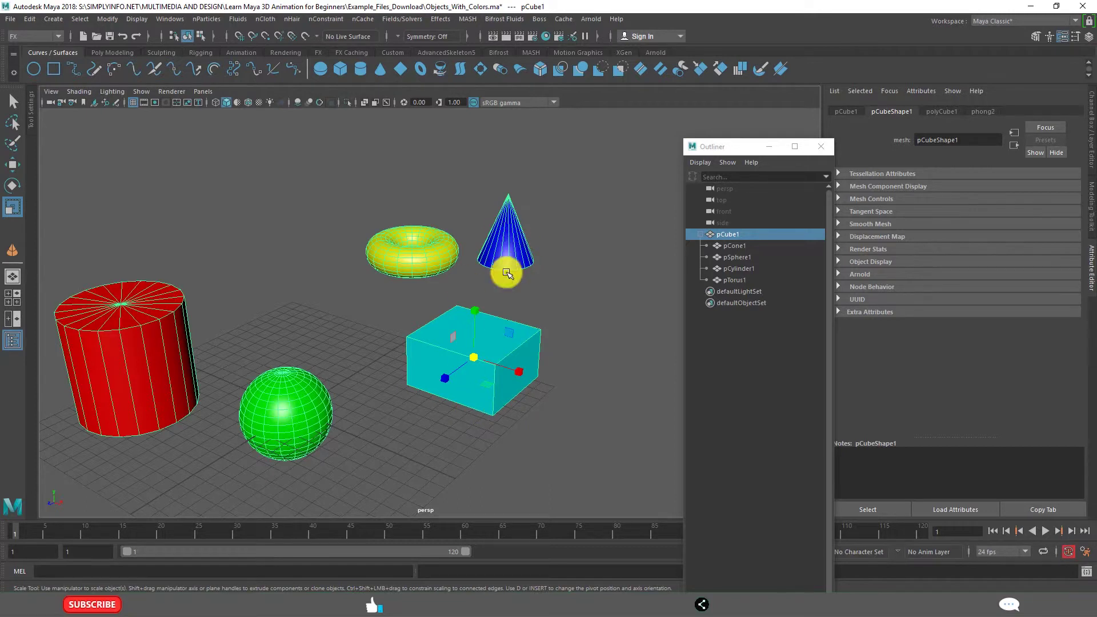
{"action": "mouse_move", "coordinate": [559, 362]}
{"action": "left_mouse_down", "text": "alt"}
{"action": "mouse_move", "coordinate": [522, 357]}
{"action": "mouse_move", "coordinate": [588, 340]}
{"action": "mouse_move", "coordinate": [561, 362]}
{"action": "mouse_move", "coordinate": [583, 361]}
{"action": "mouse_move", "coordinate": [553, 367]}
{"action": "mouse_move", "coordinate": [566, 360]}
{"action": "left_mouse_up", "text": "alt"}
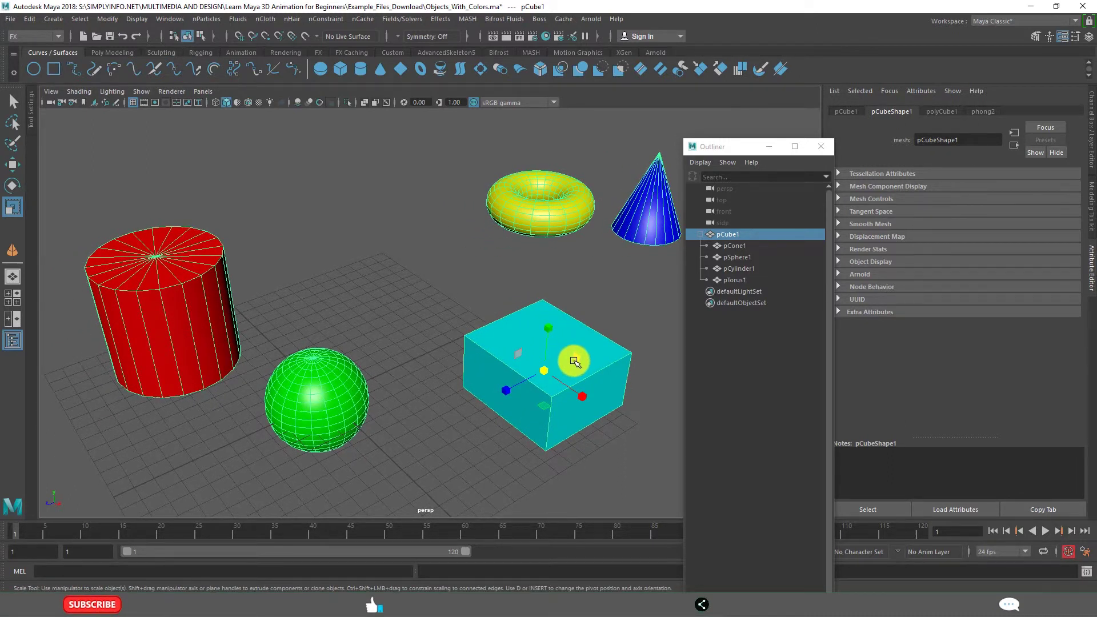
{"action": "left_click_drag", "start_coordinate": [574, 361], "coordinate": [548, 394], "text": "alt"}
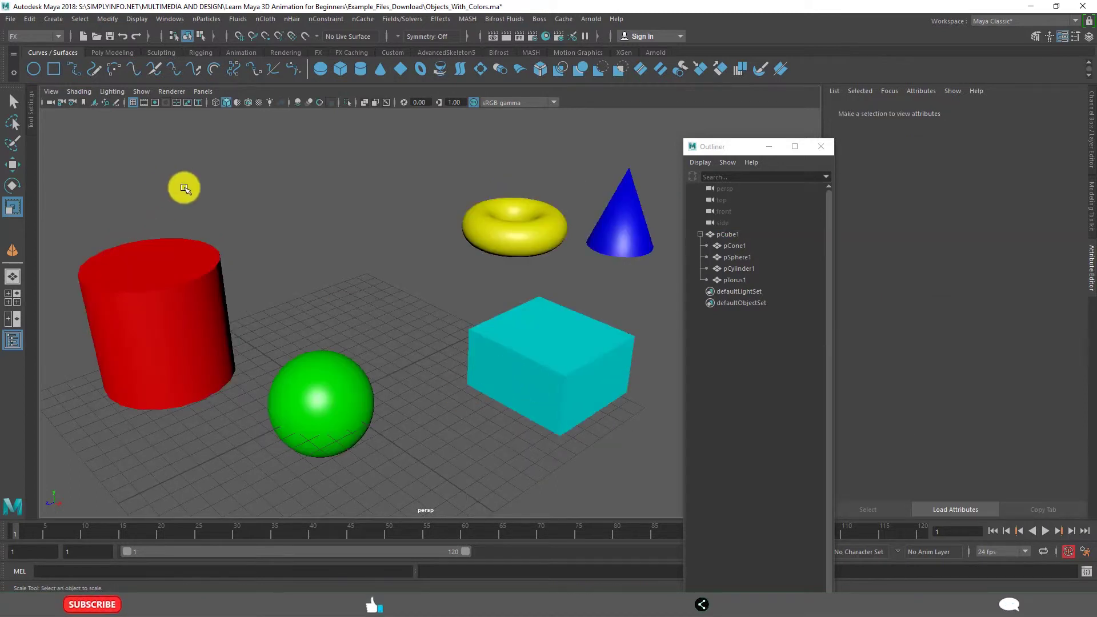
{"action": "left_click", "coordinate": [34, 18]}
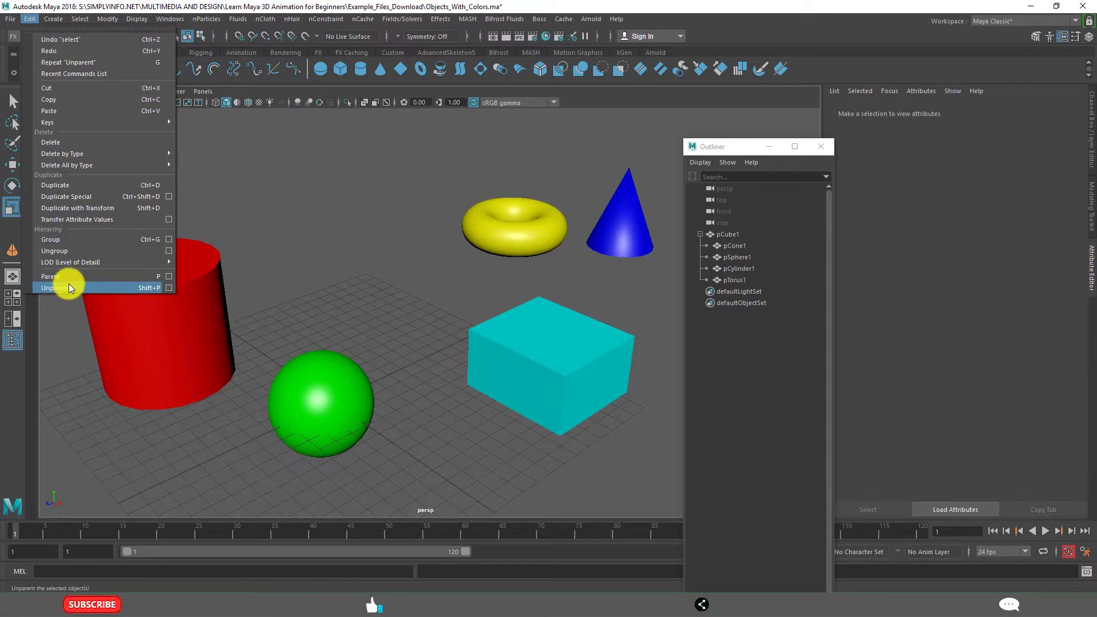
{"action": "left_click", "coordinate": [168, 277]}
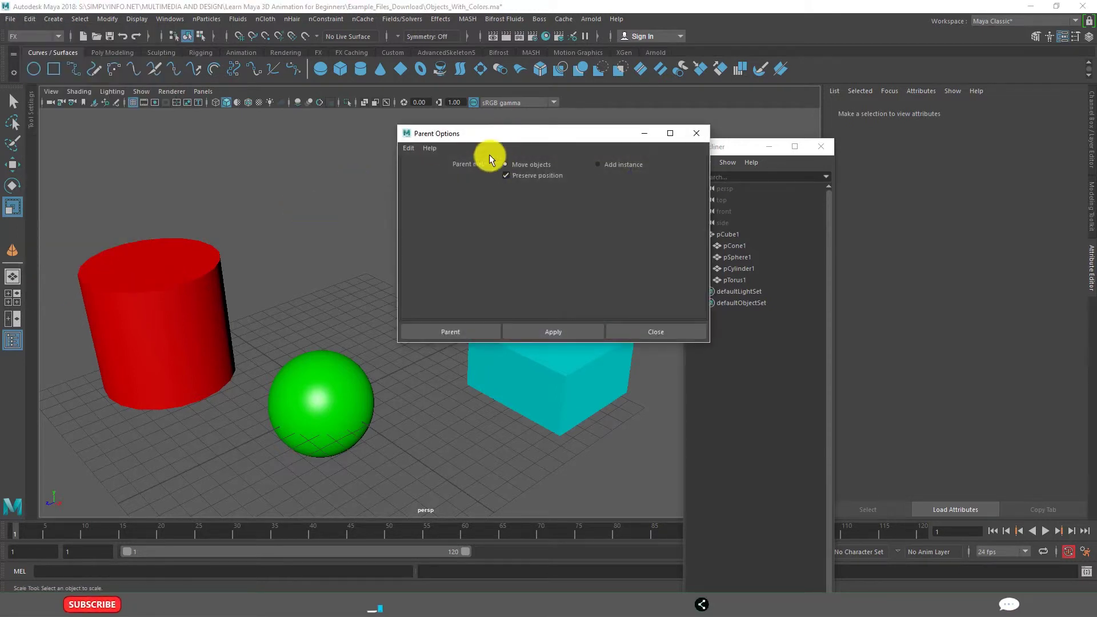
{"action": "left_click", "coordinate": [652, 330]}
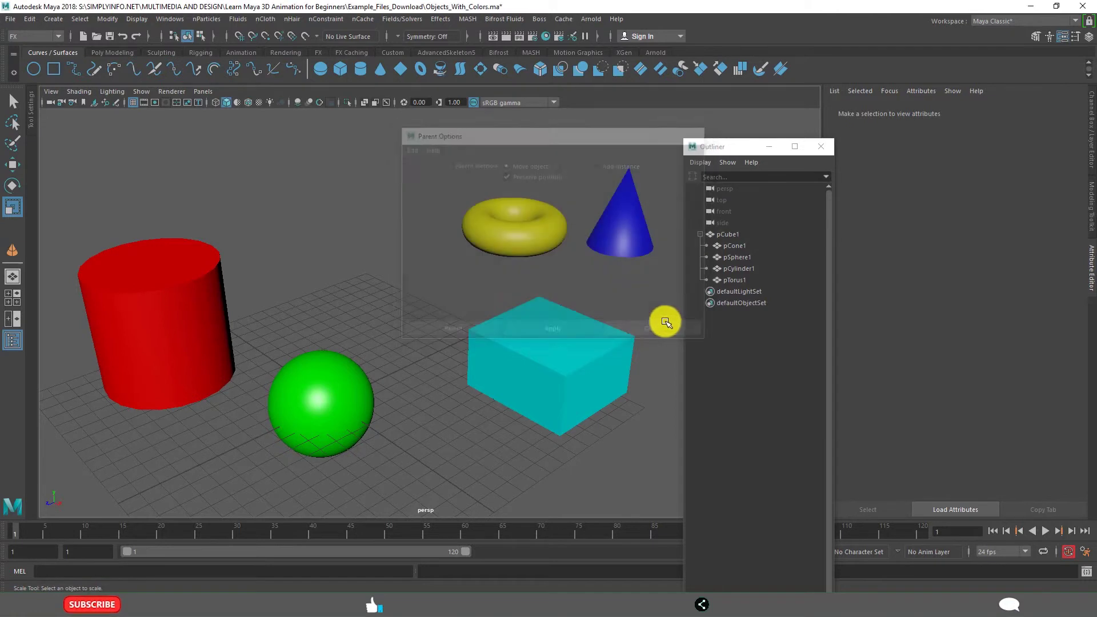